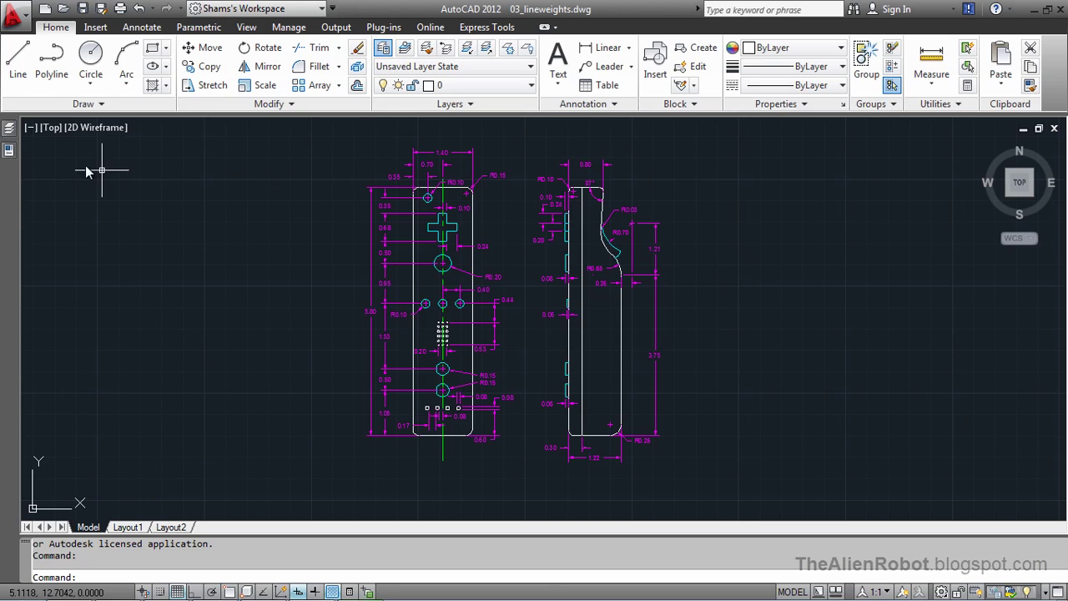
Step: Expand the Layer Properties Manager palette listing the seven layers of 03_lineweights.dwg
mouse_move(10, 129)
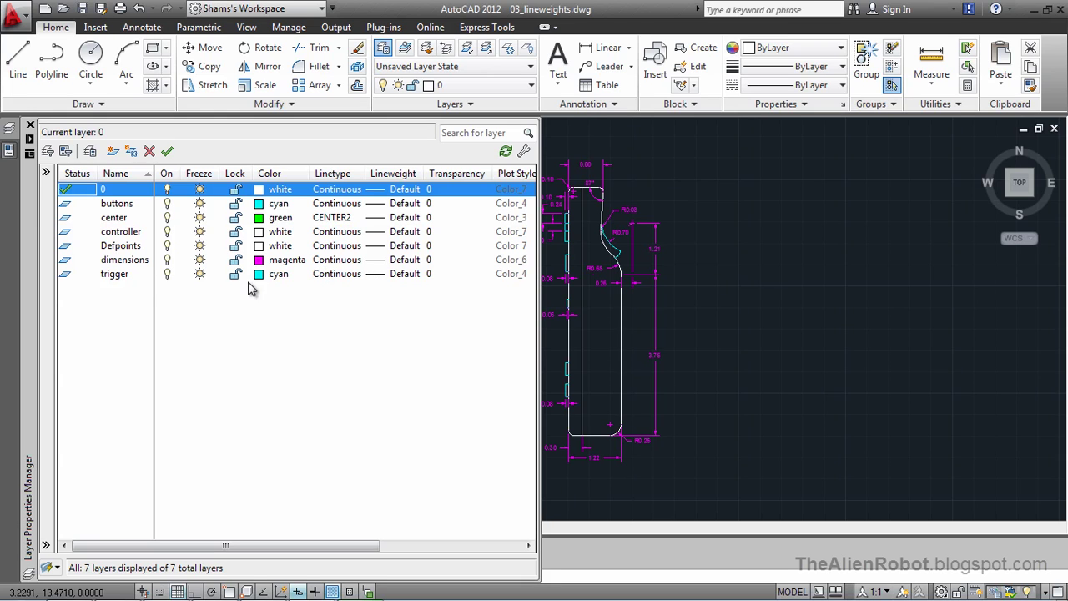
Step: Browse the trigger layer's Lineweight choices, leaving it at Default
click(377, 275)
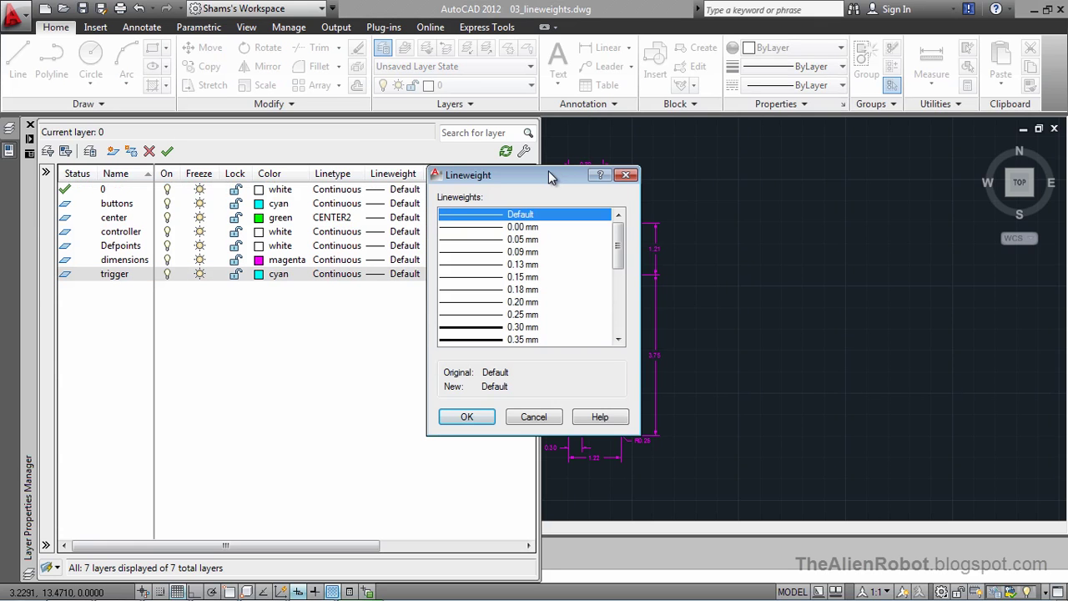
drag(548, 176, 477, 202)
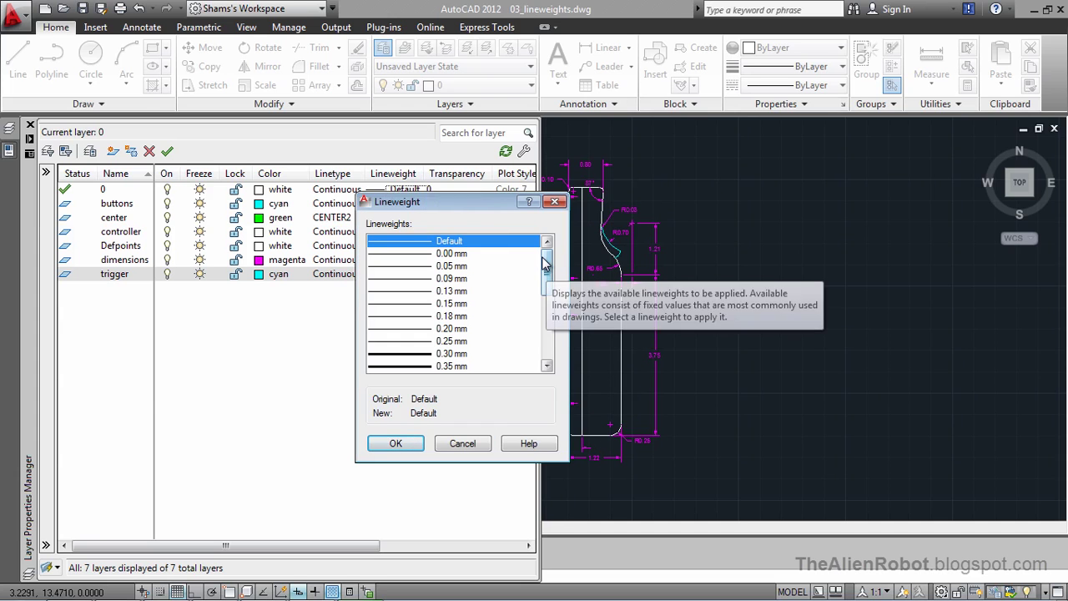
mouse_move(546, 264)
mouse_down()
mouse_move(547, 329)
mouse_move(544, 254)
mouse_up()
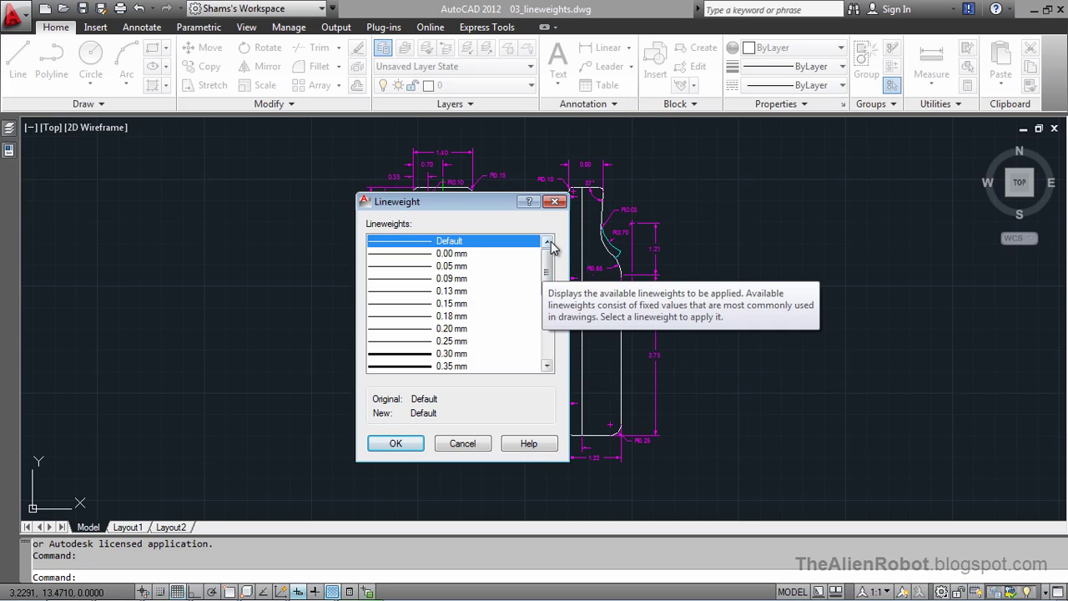
mouse_move(546, 263)
mouse_down()
mouse_move(547, 334)
mouse_move(546, 266)
mouse_up()
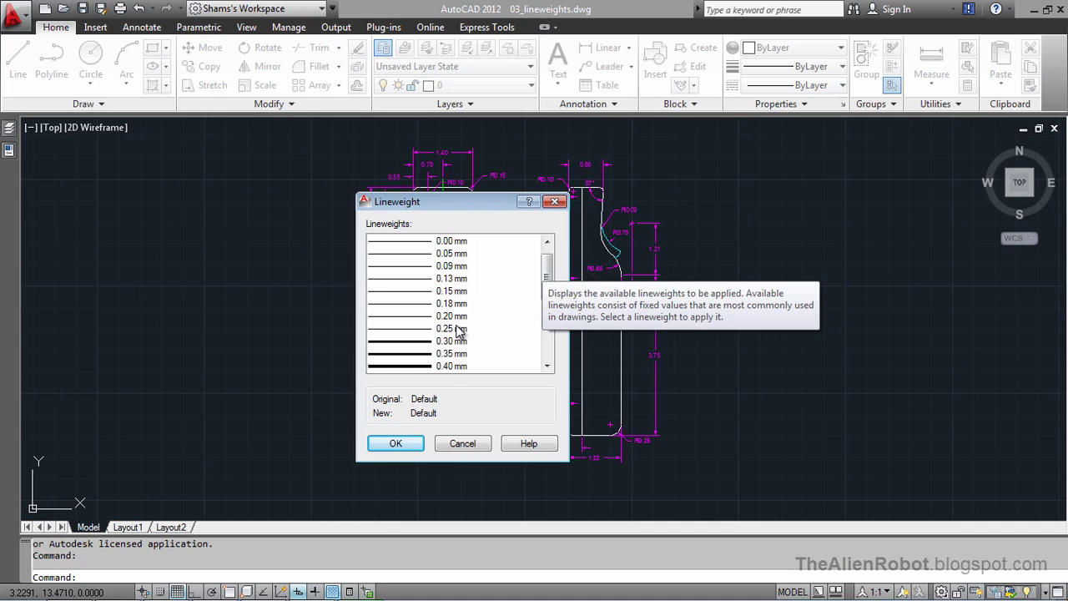
Step: Cancel the Lineweight dialog and open Options on the User Preferences page
click(452, 445)
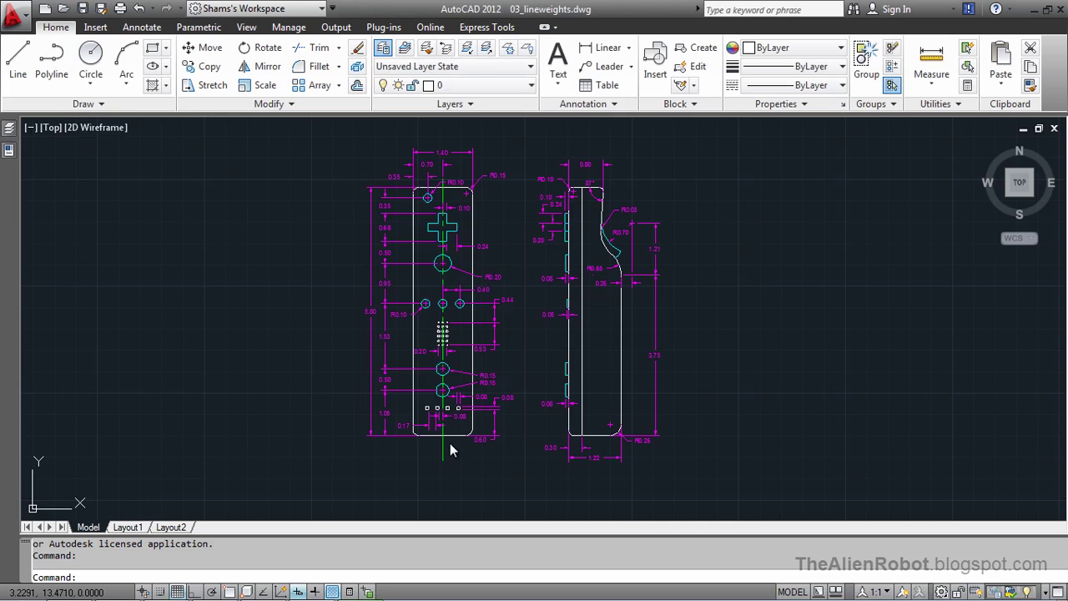
right_click(256, 322)
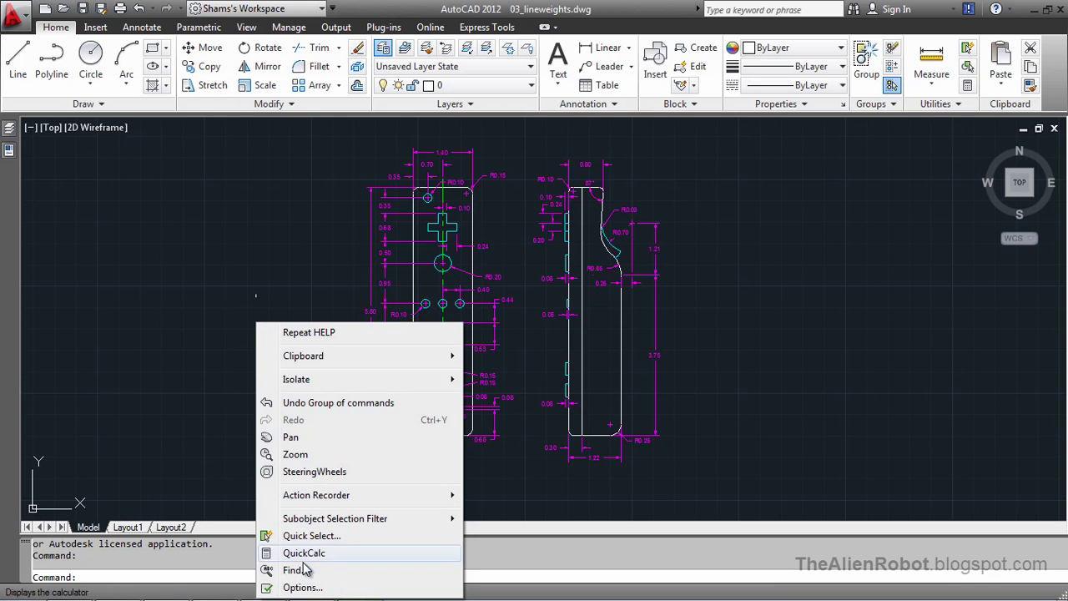
click(301, 587)
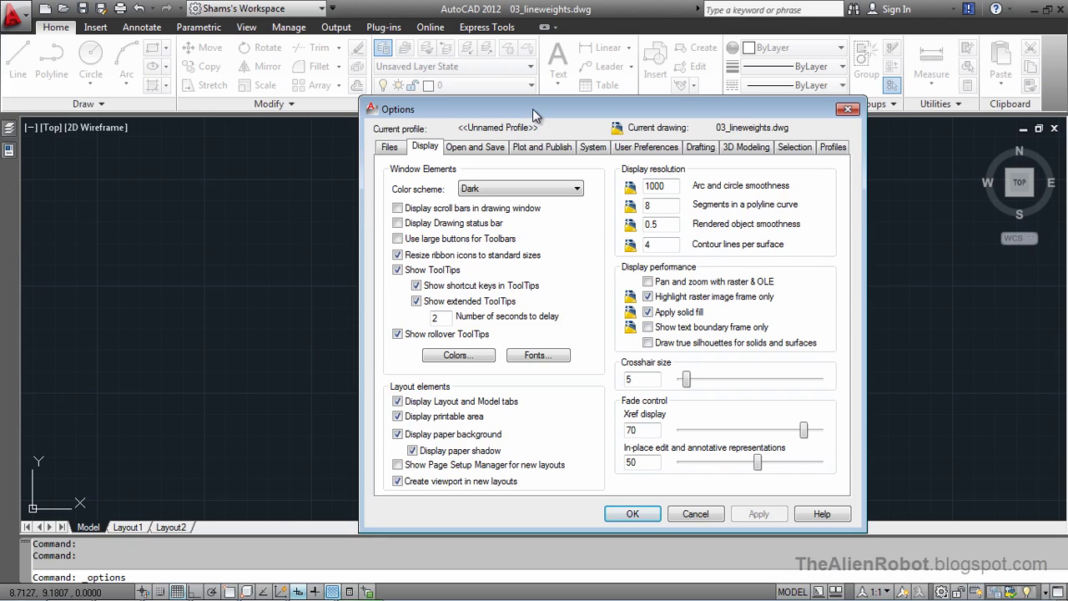
drag(532, 108, 428, 116)
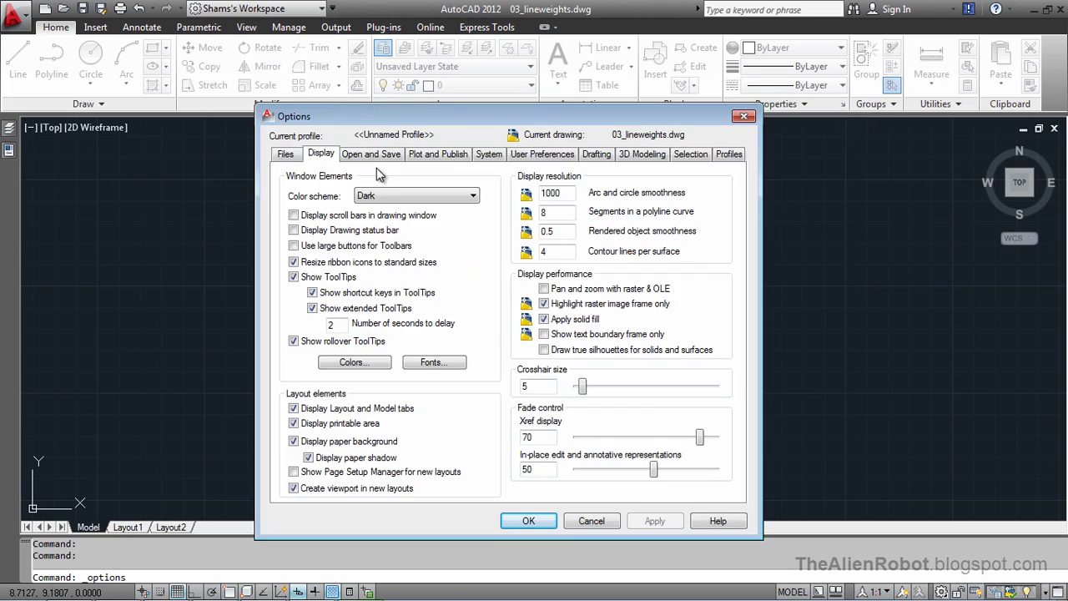
click(532, 158)
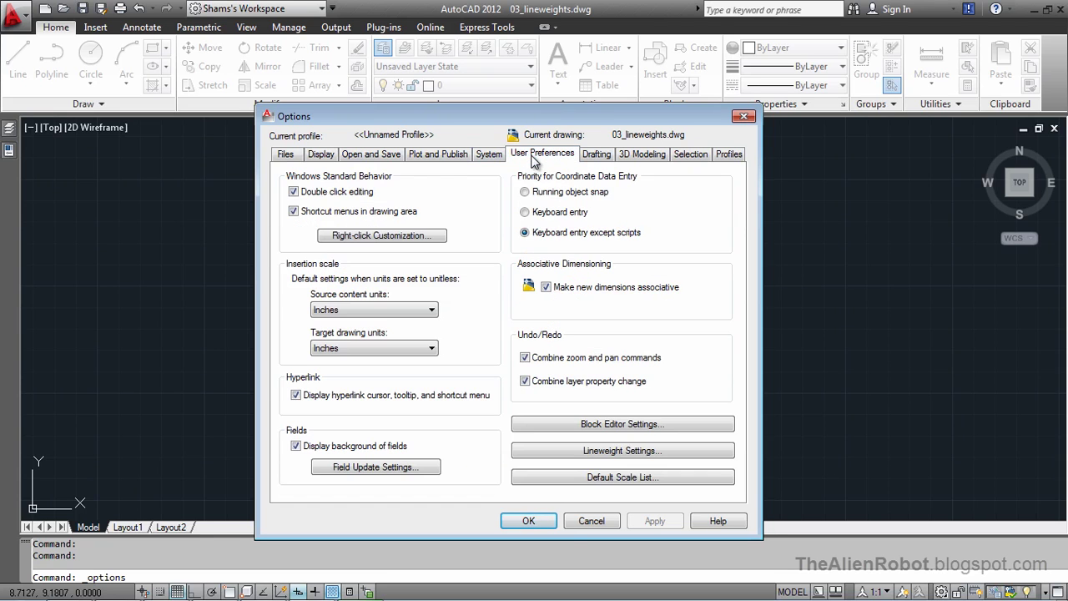
click(576, 451)
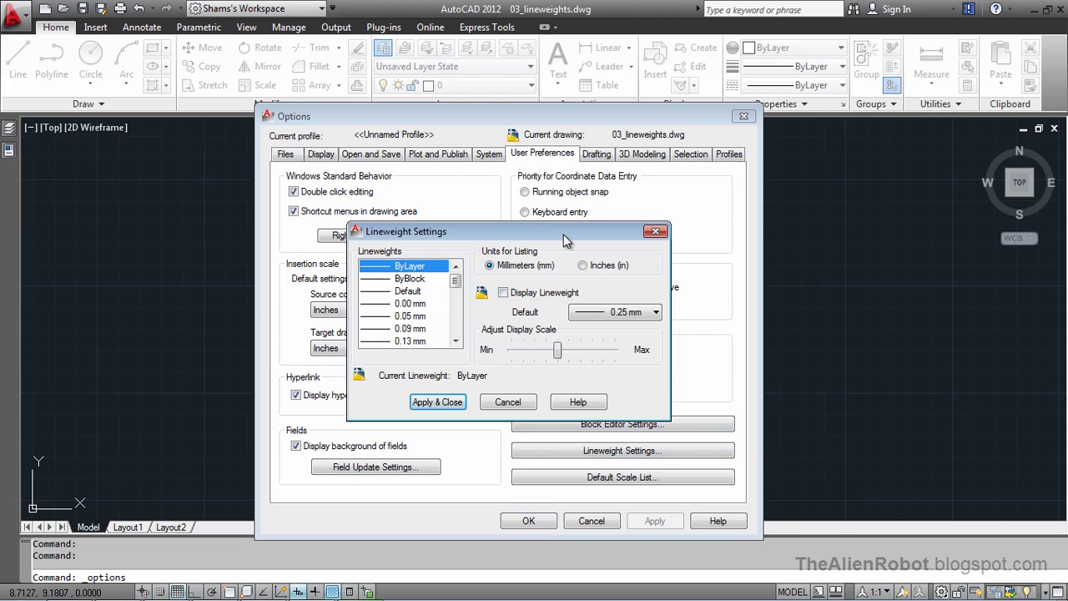
drag(564, 240, 614, 157)
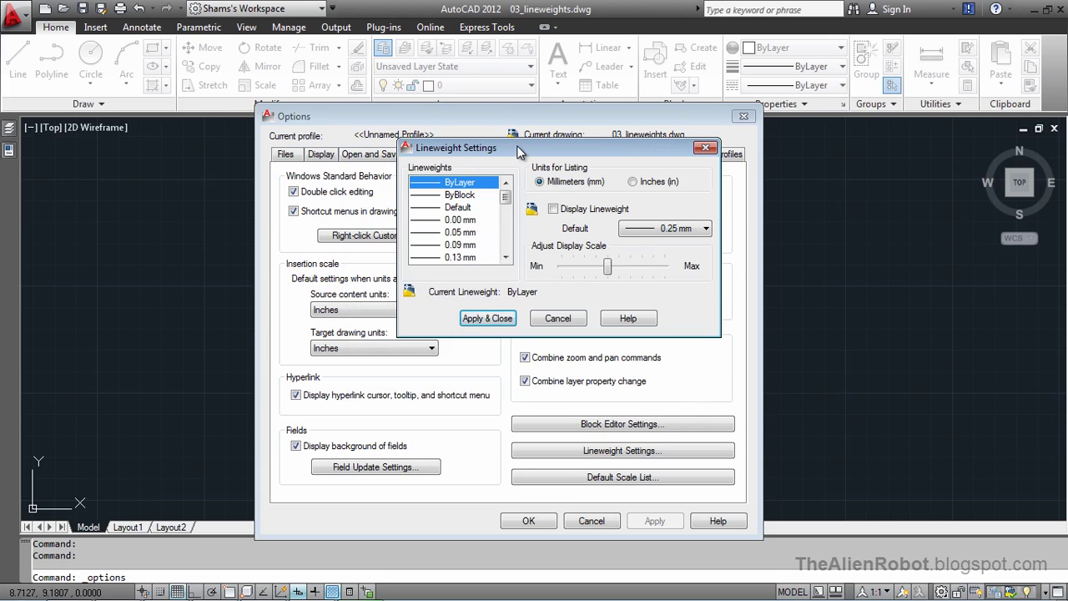
drag(515, 153, 514, 164)
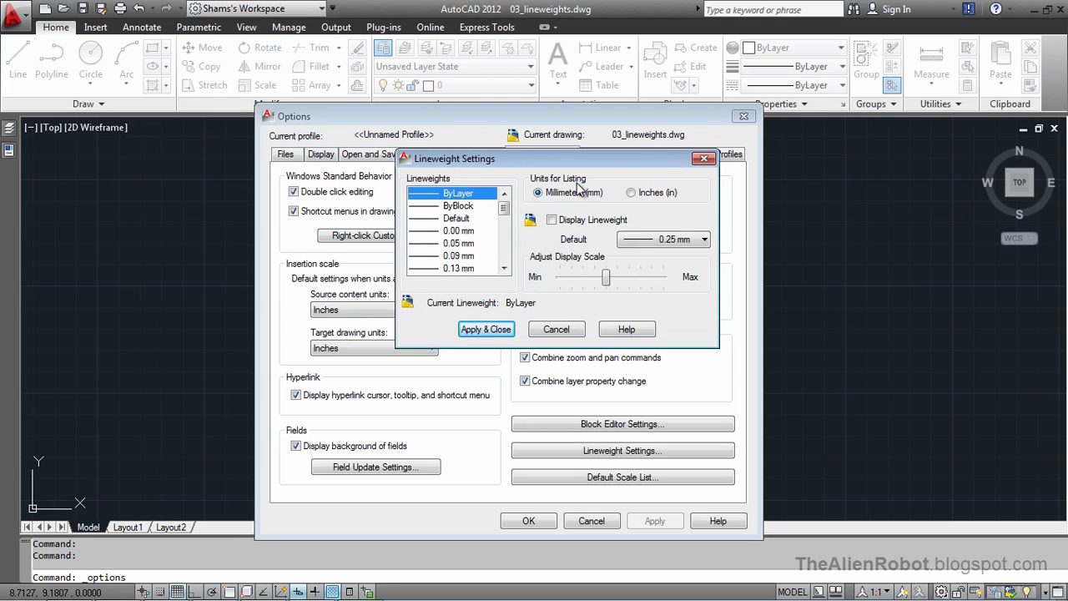
mouse_move(504, 209)
mouse_down()
mouse_move(505, 269)
mouse_move(505, 199)
mouse_move(517, 195)
mouse_up()
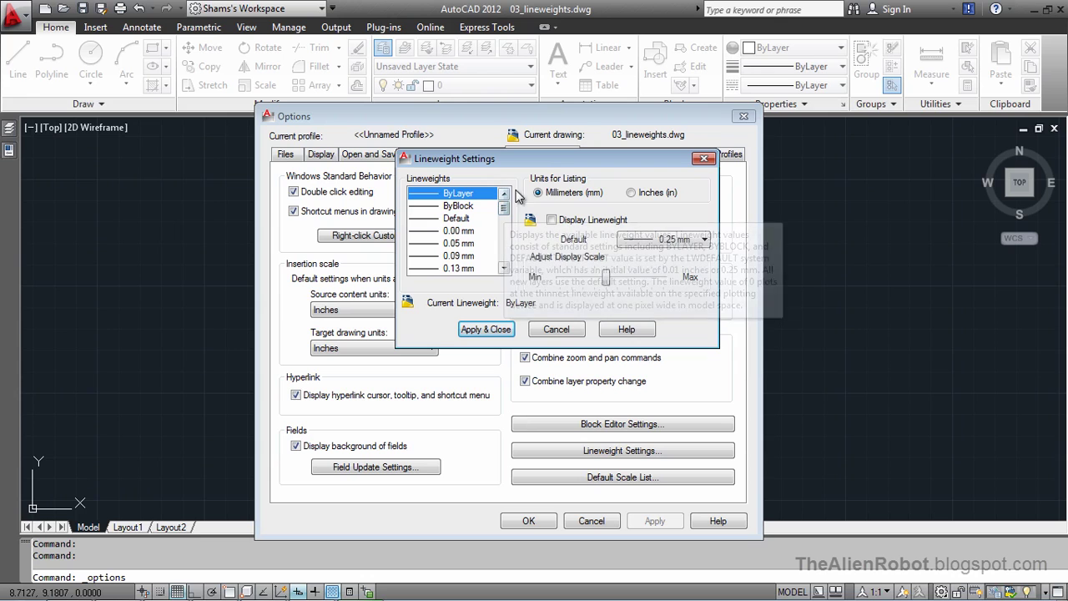
click(570, 219)
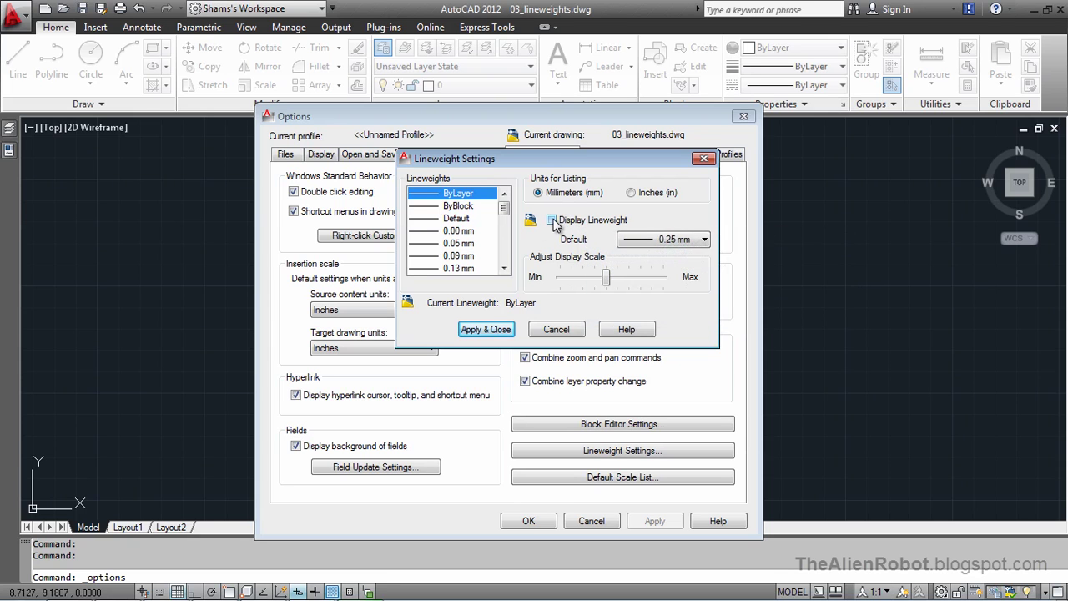
click(594, 222)
click(704, 239)
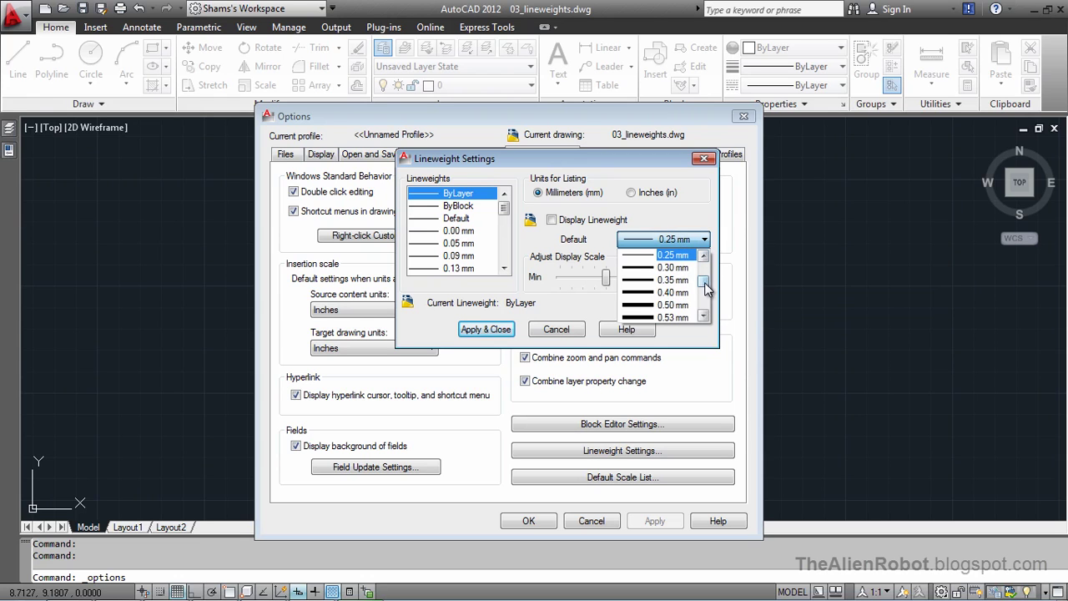
mouse_move(705, 284)
mouse_down()
mouse_move(705, 314)
mouse_move(706, 277)
mouse_up()
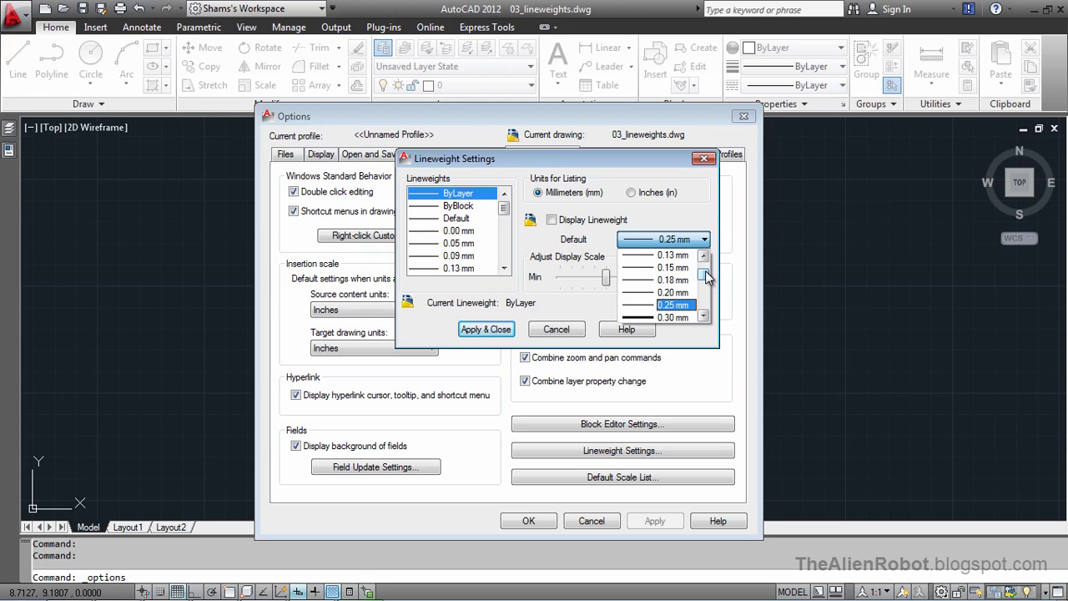
click(689, 216)
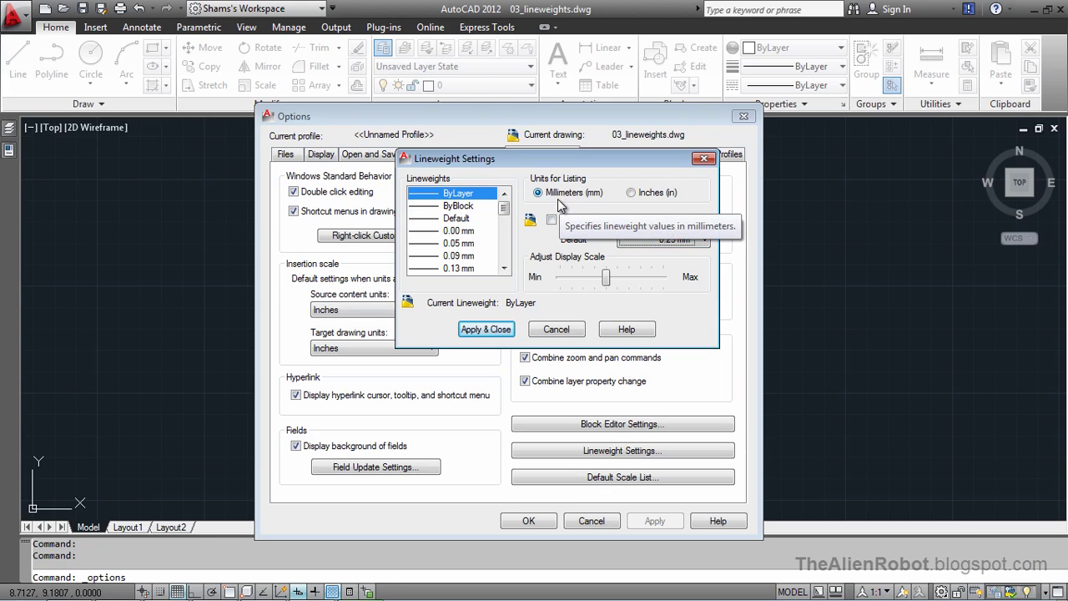
click(563, 331)
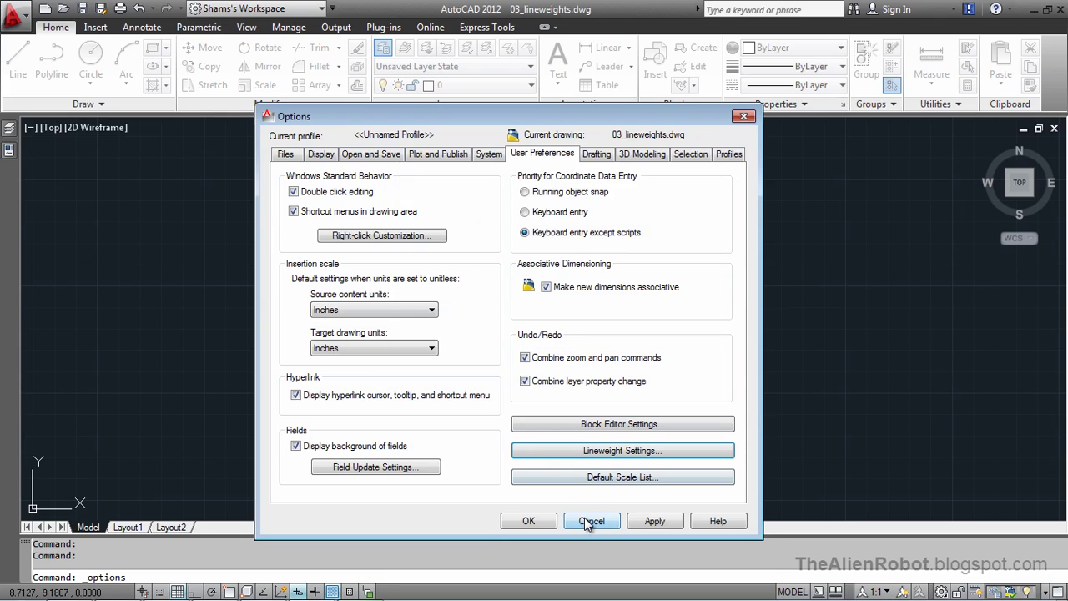
Step: Cancel Options and select the trigger, controller and buttons layers together
click(583, 521)
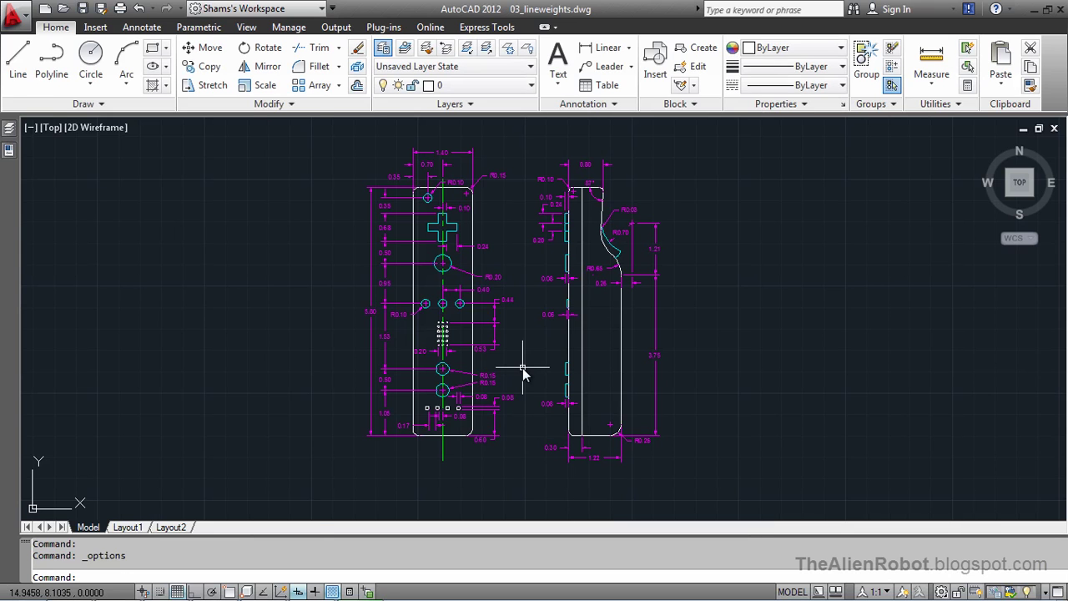
mouse_move(8, 132)
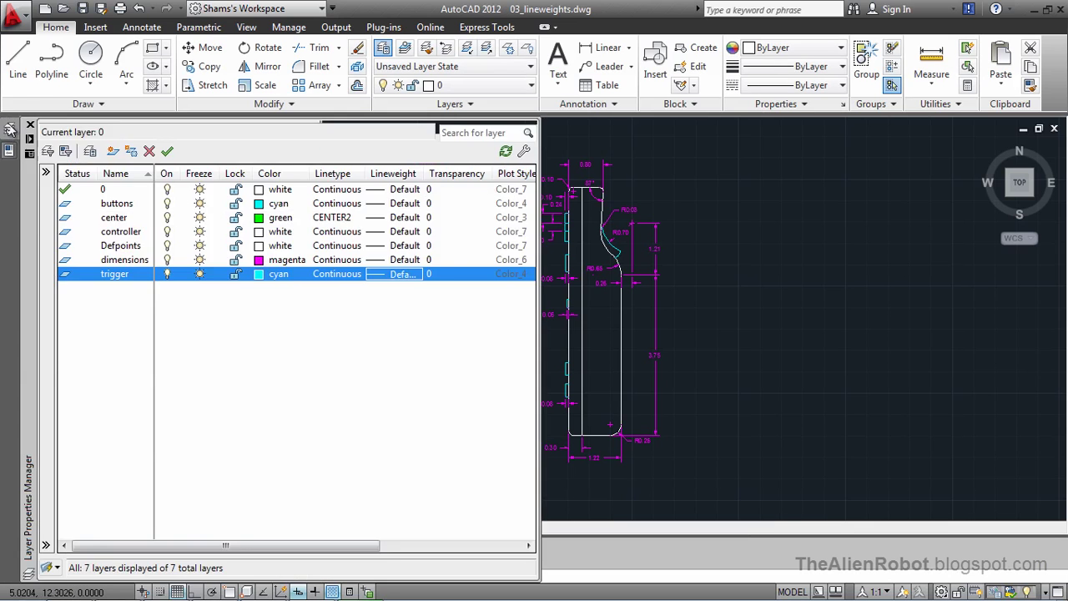
ctrl+click(121, 234)
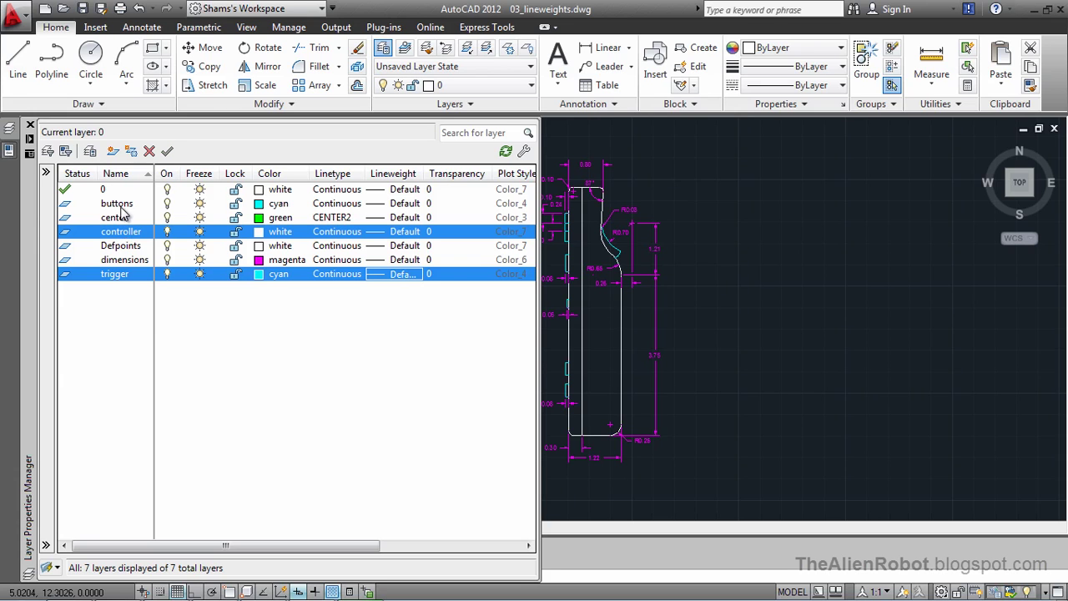
ctrl+click(122, 205)
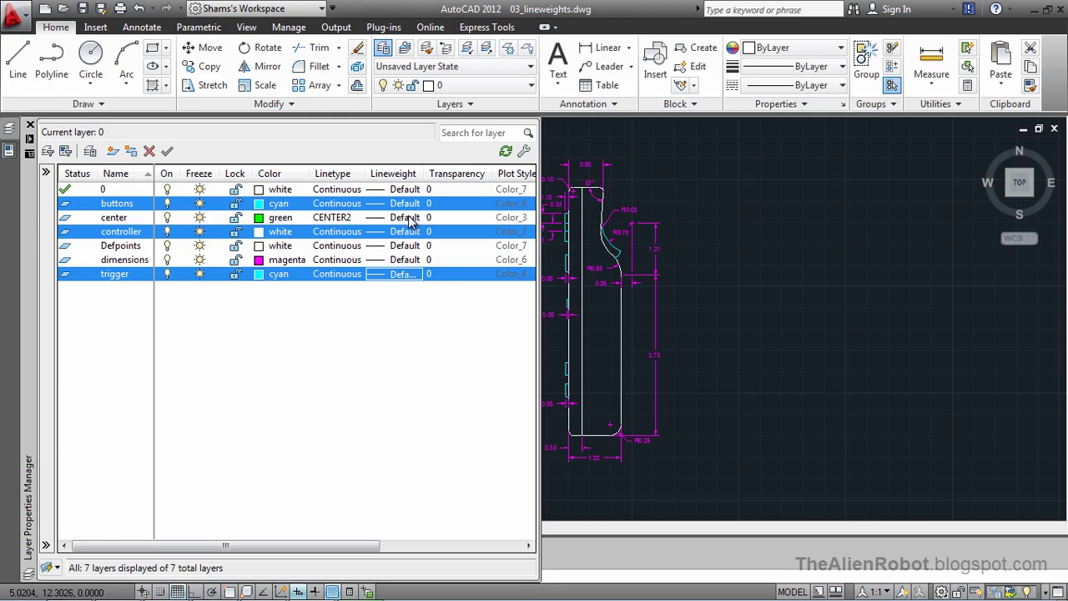
Step: Assign a 0.60 mm lineweight to the selected buttons, controller and trigger layers
click(415, 278)
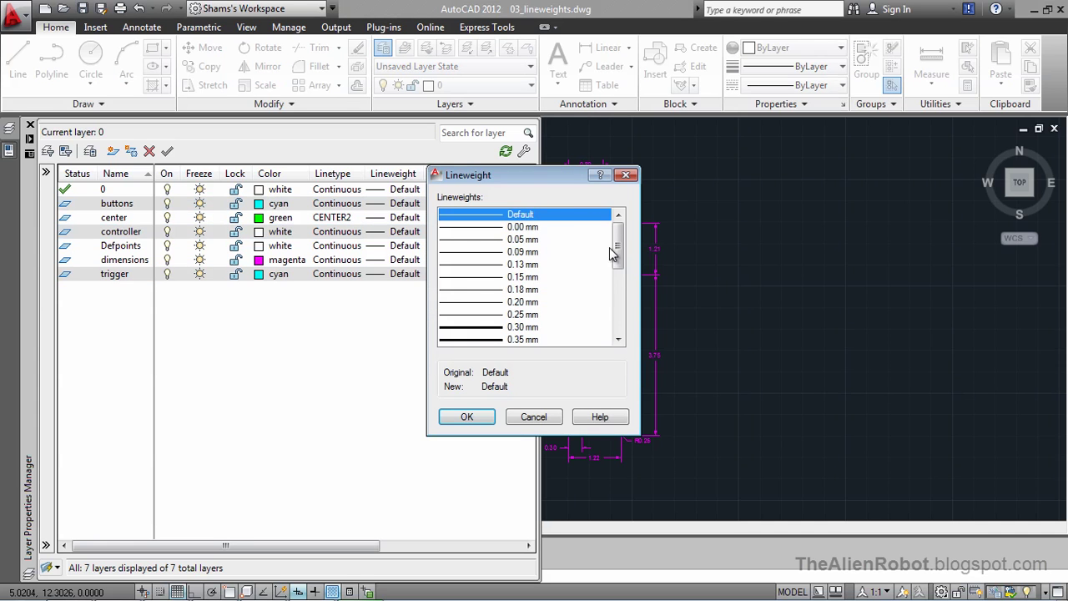
scroll(619, 240, down, 2)
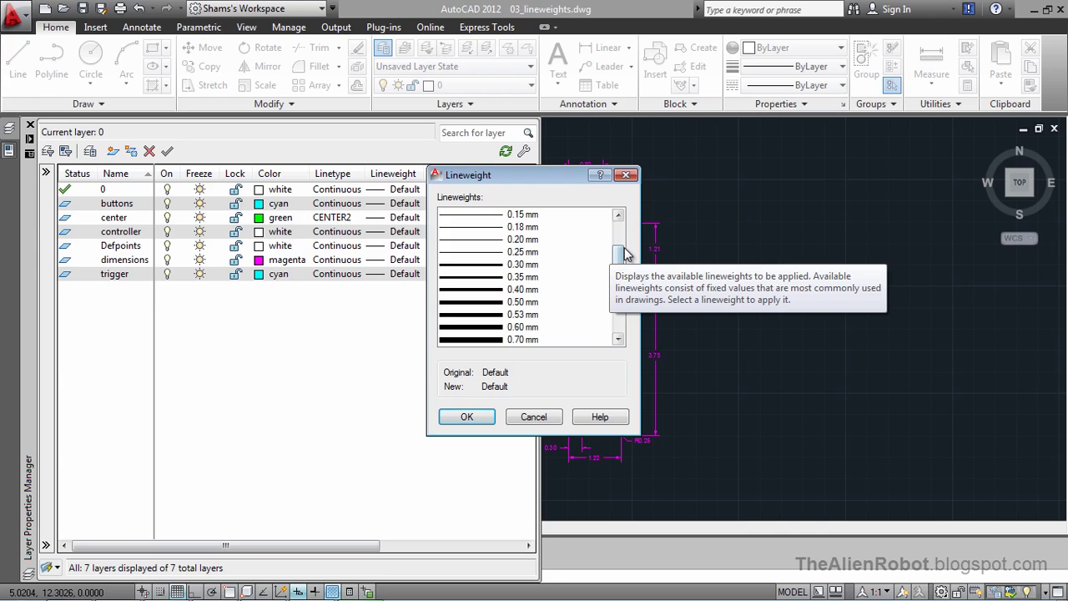
drag(618, 255, 619, 272)
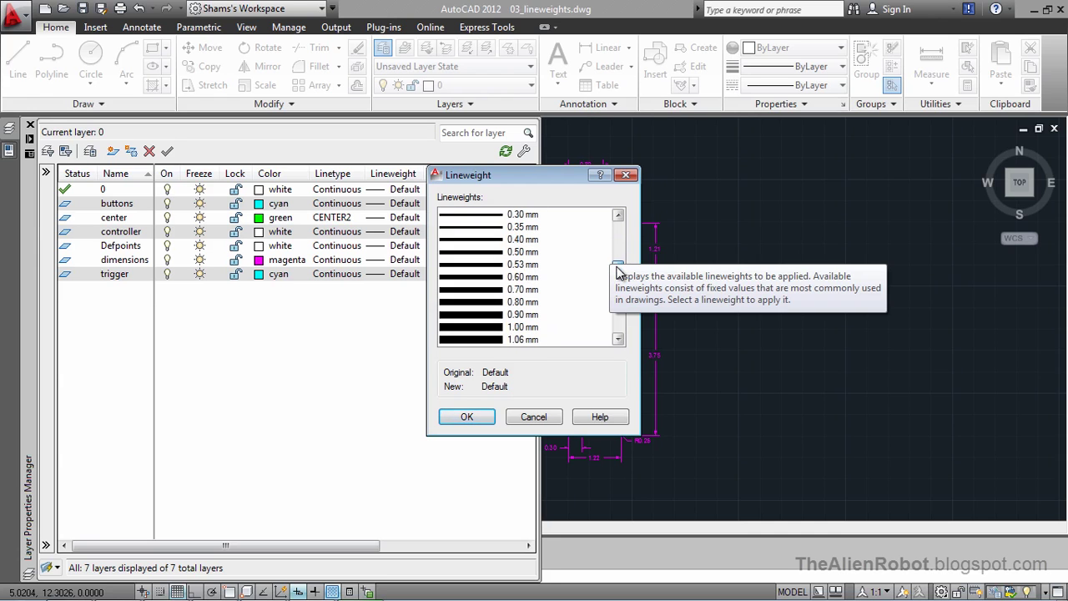
click(511, 281)
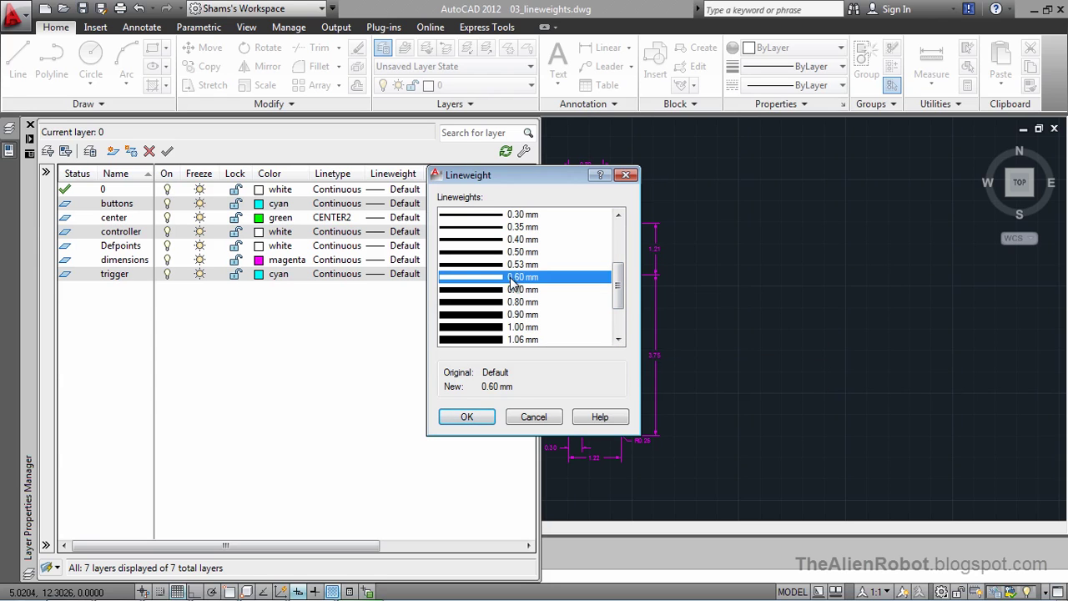
click(482, 420)
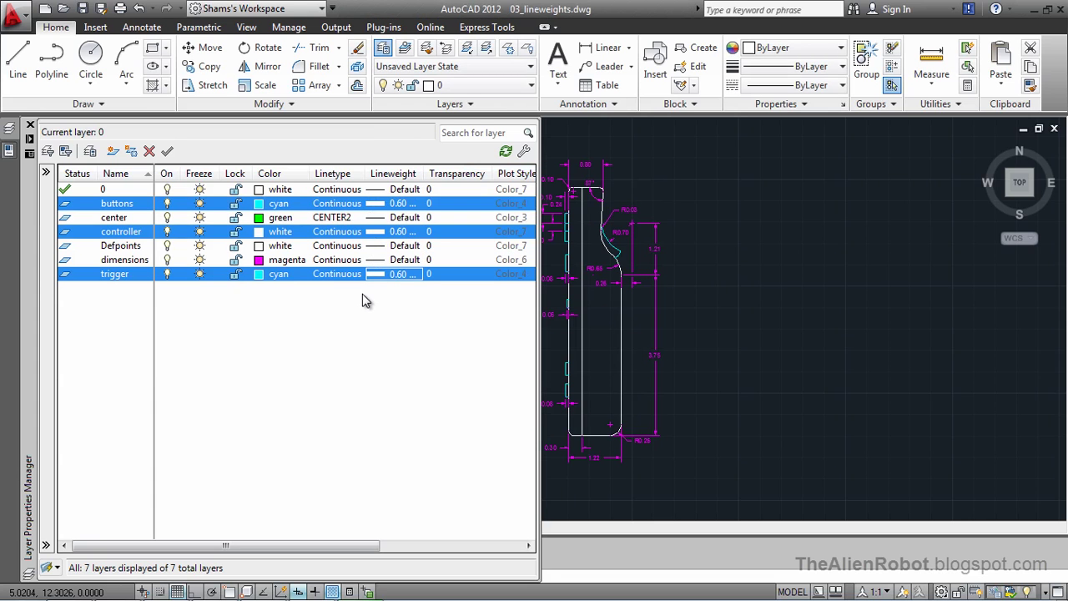
Step: Set the dimensions layer's lineweight to 0.20 mm
click(125, 259)
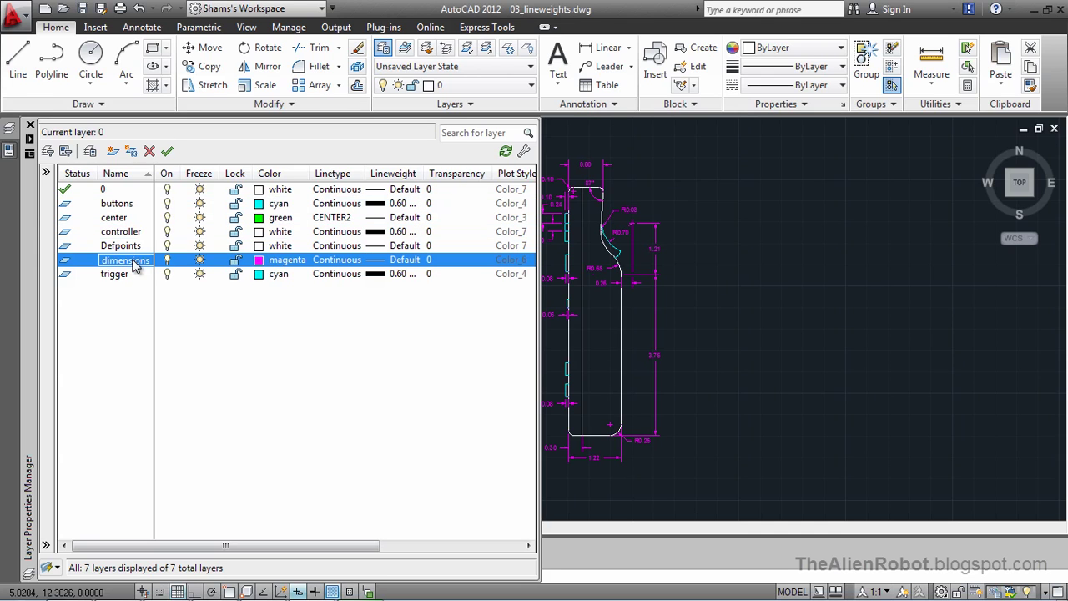
click(409, 265)
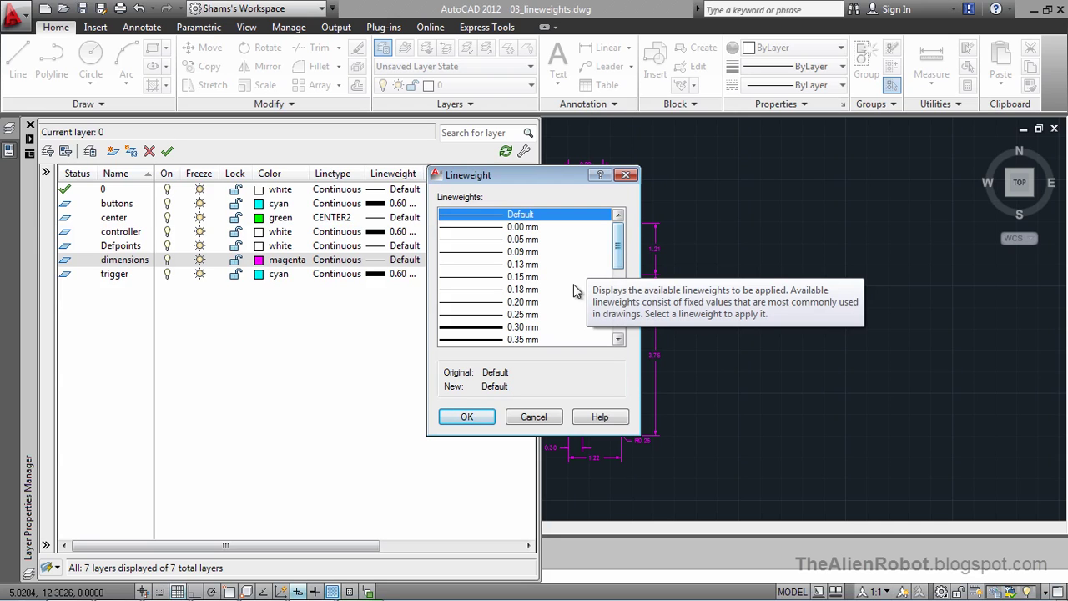
click(524, 304)
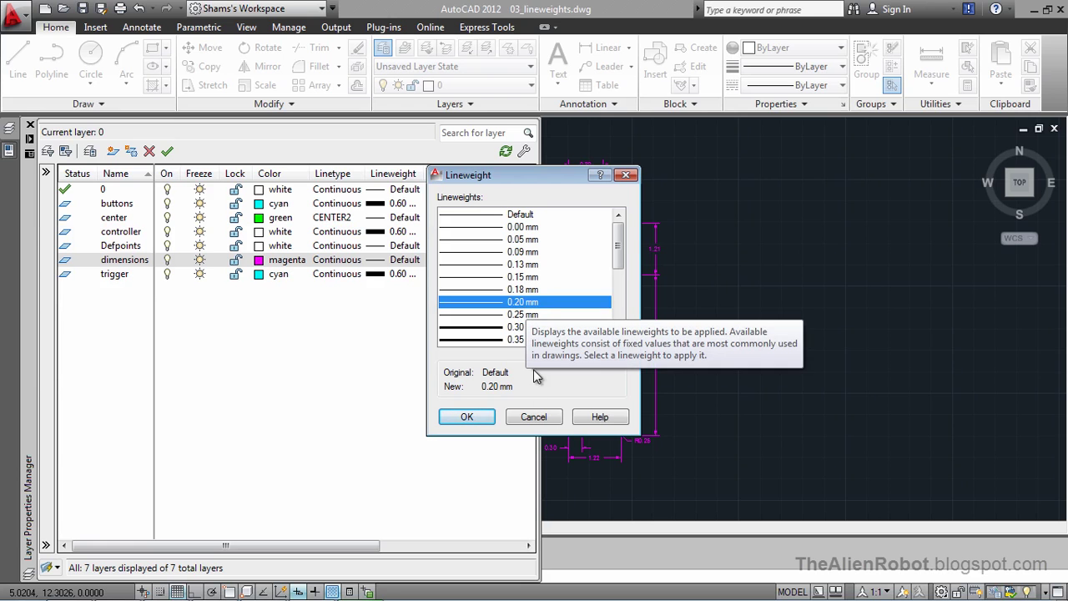
click(468, 417)
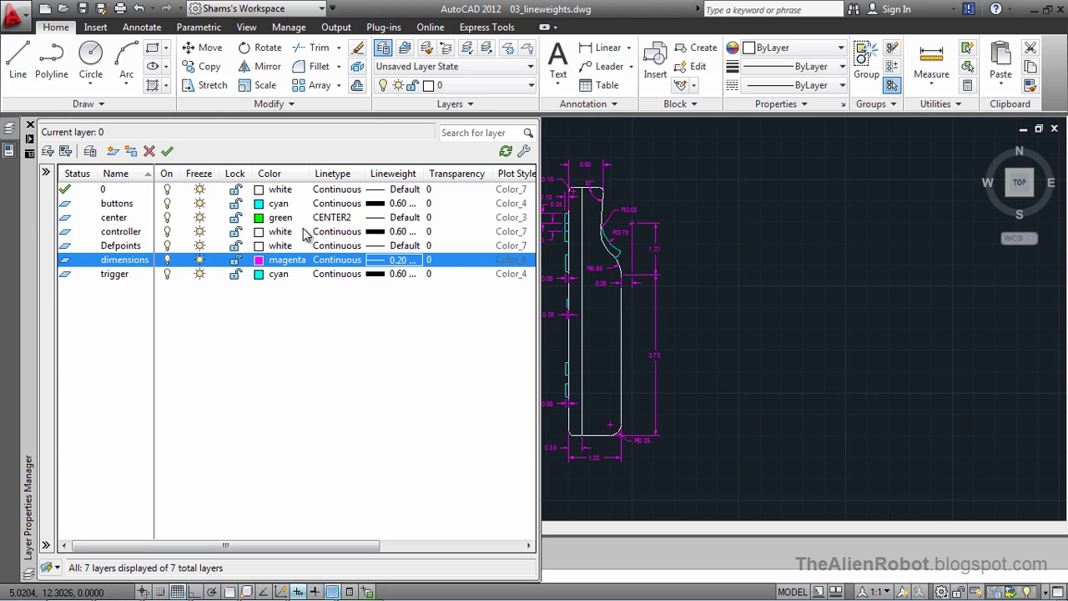
Step: Set the center layer's lineweight to 0.13 mm
click(131, 220)
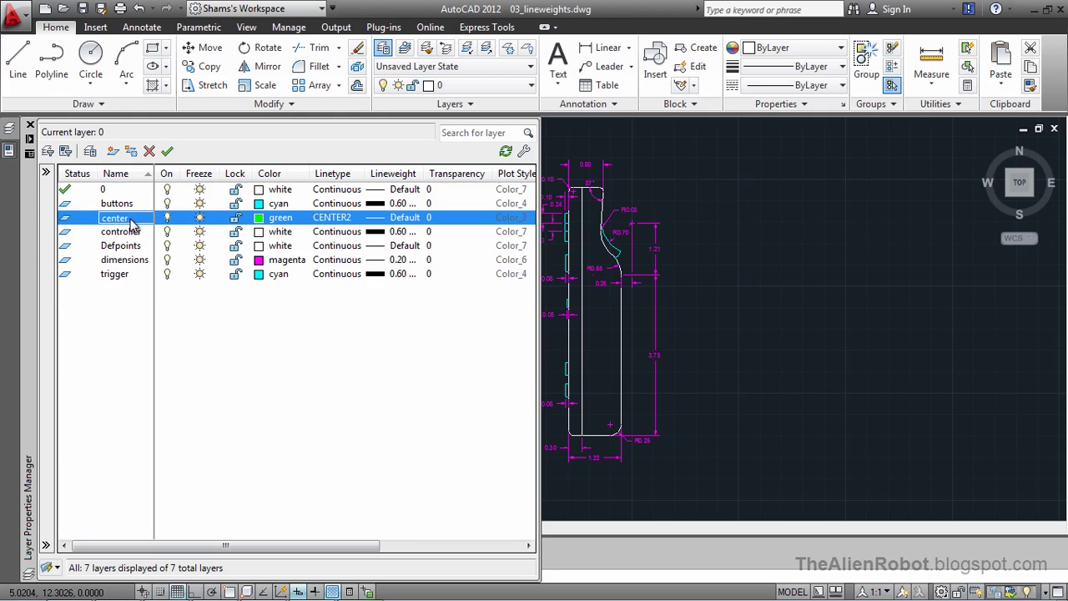
click(407, 219)
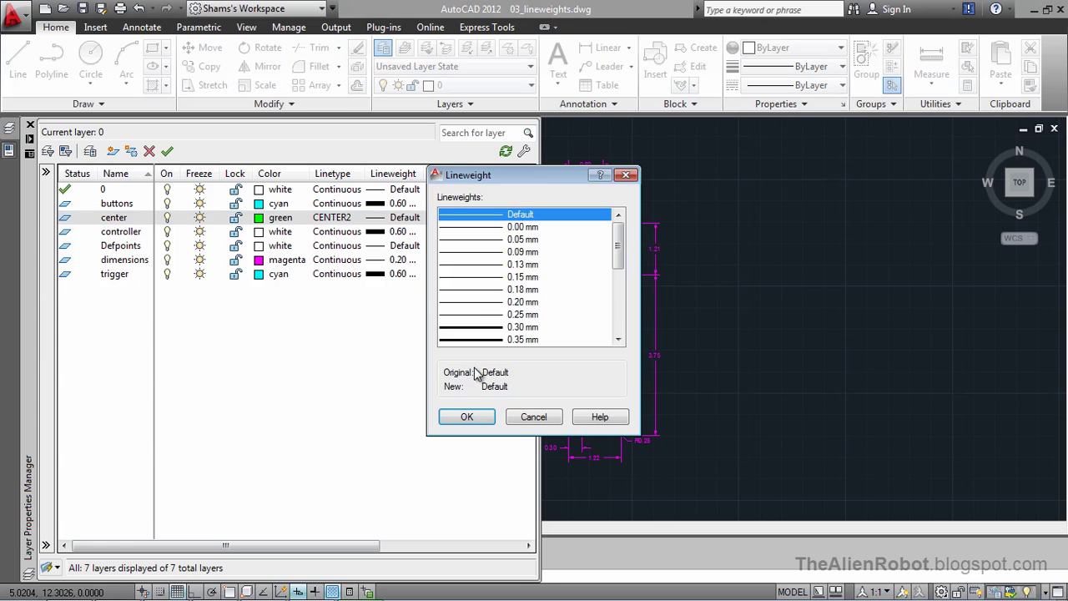
click(523, 264)
click(480, 418)
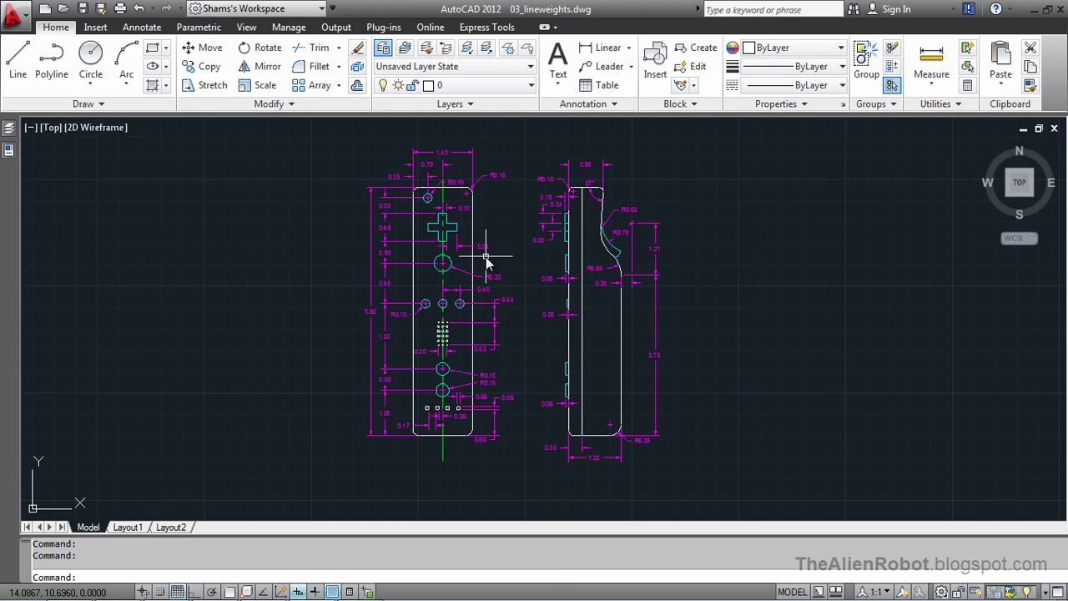
Step: Open the Plot dialog and choose DWG To PDF.pc3 as the printer/plotter
click(120, 9)
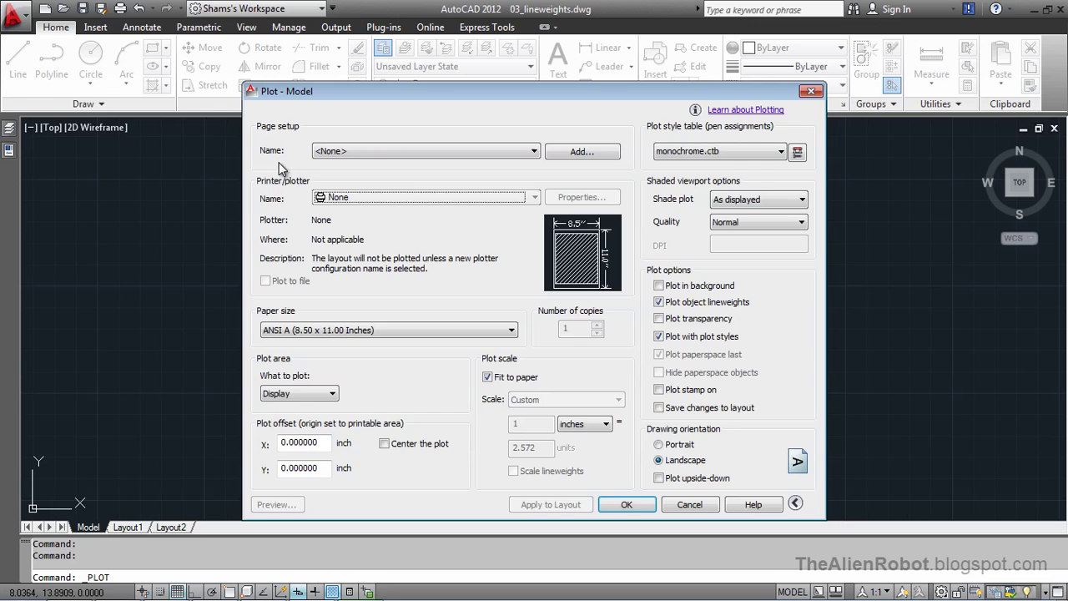
drag(438, 98, 433, 76)
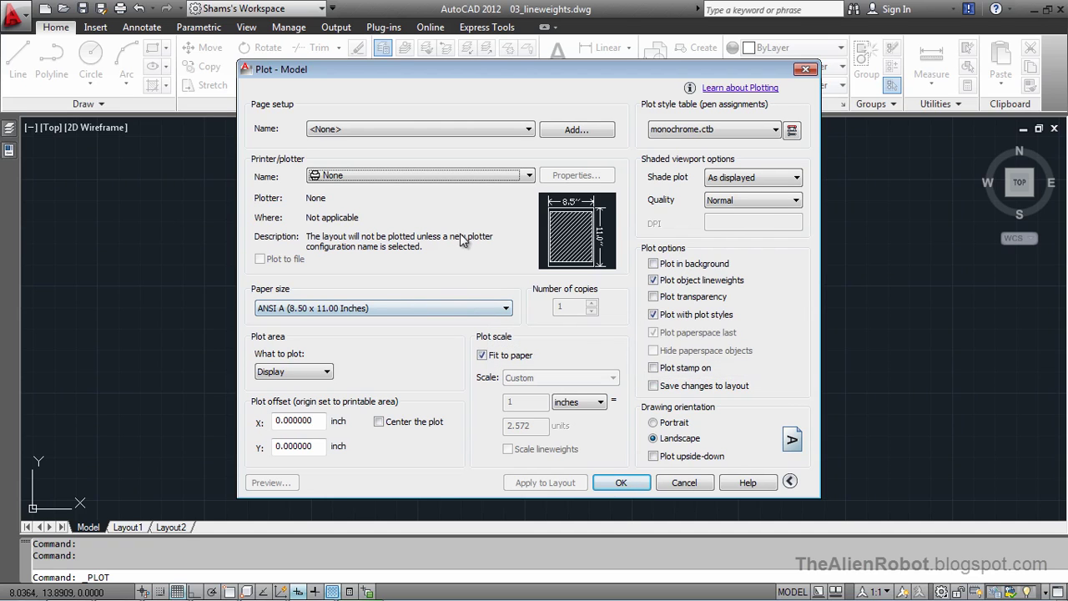
click(515, 177)
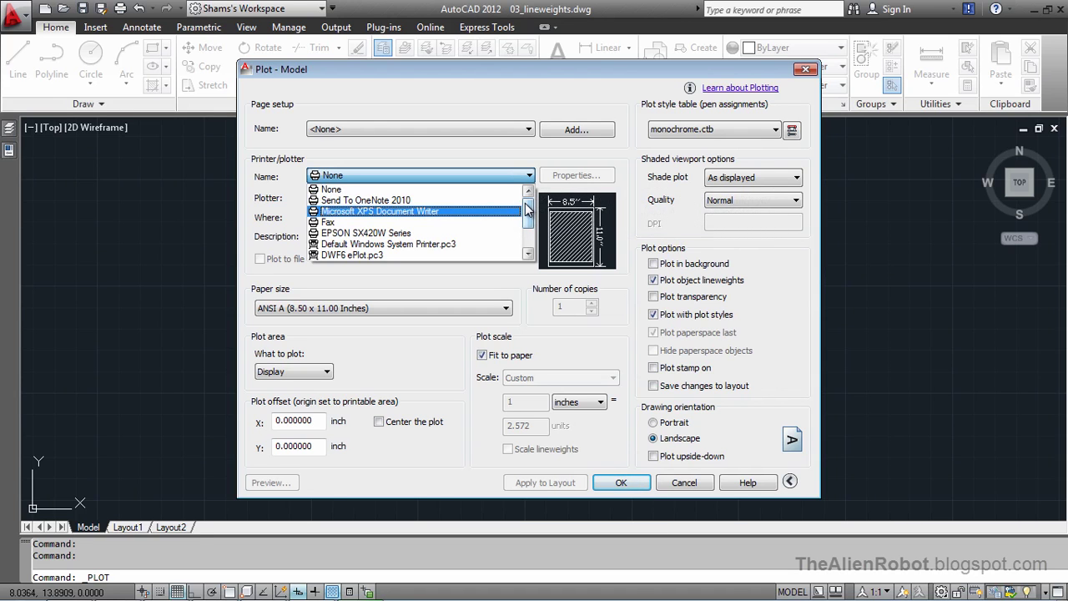
scroll(528, 209, down, 1)
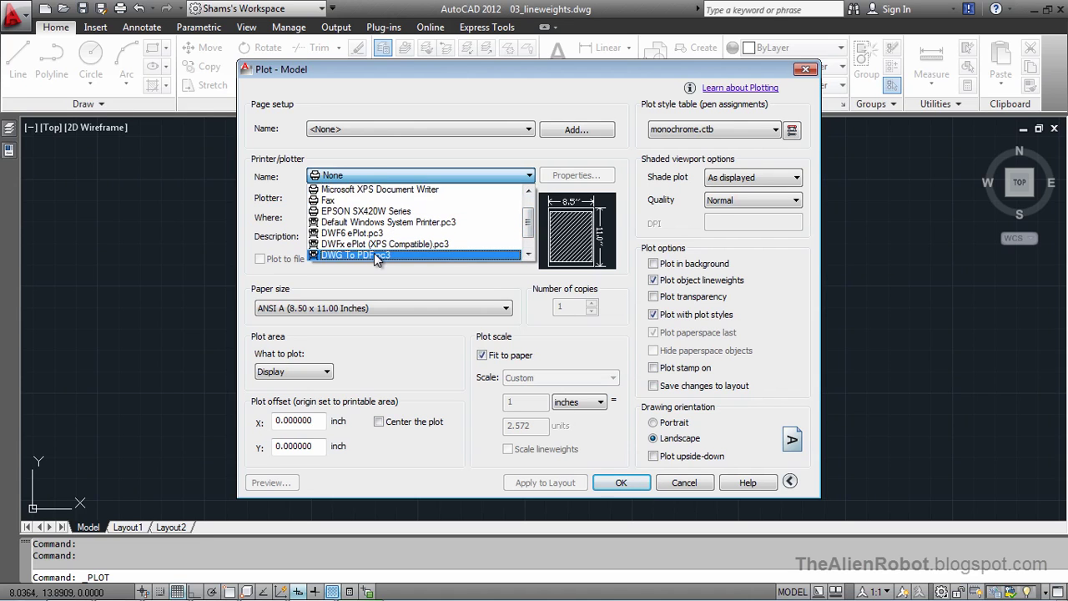
click(374, 255)
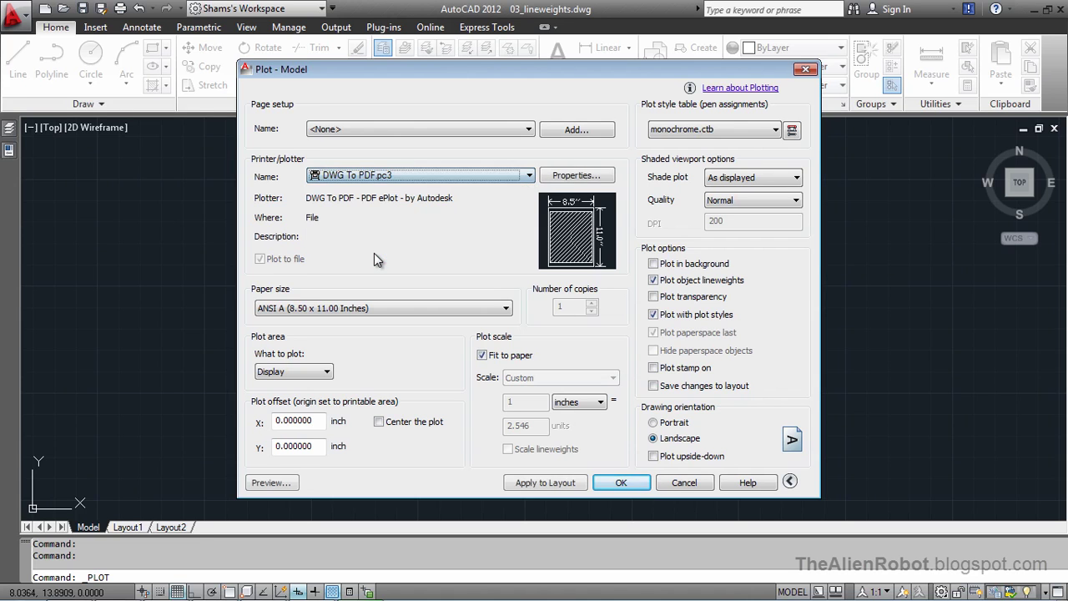
Step: Set the plot area to a window picked around the Wii remote drawing
click(321, 372)
click(301, 415)
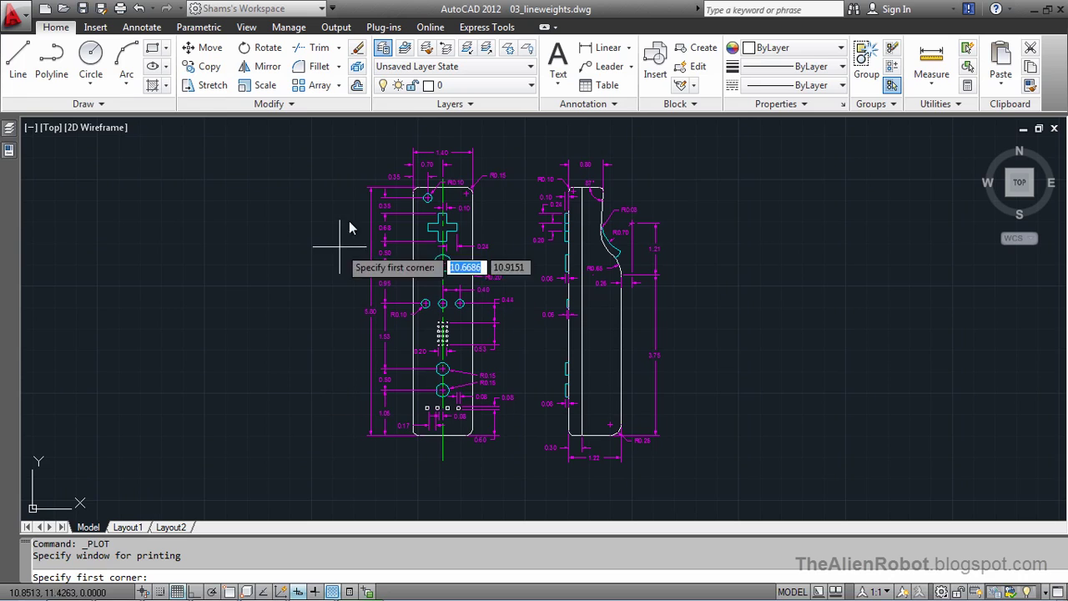
click(362, 138)
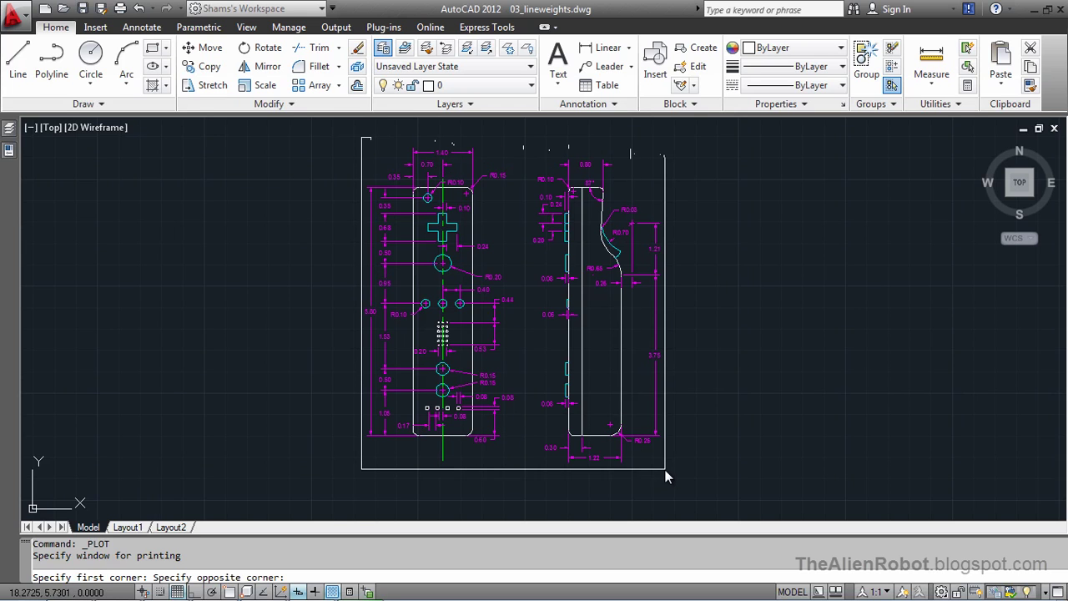
click(665, 469)
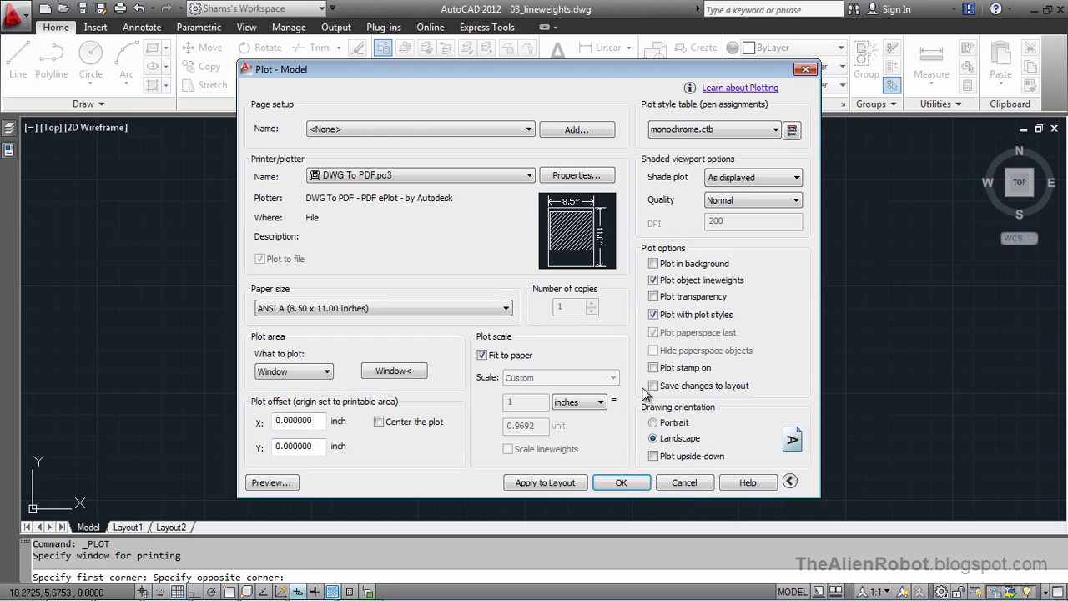
Step: Center the plot, turn off Fit to paper, and set the scale to 1:1
click(380, 423)
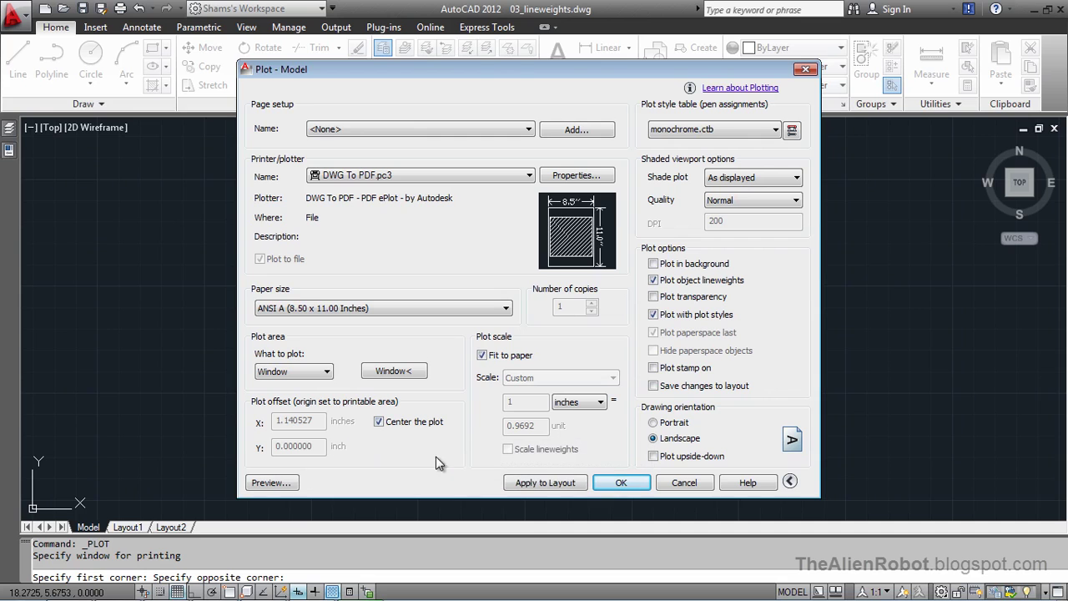
click(481, 355)
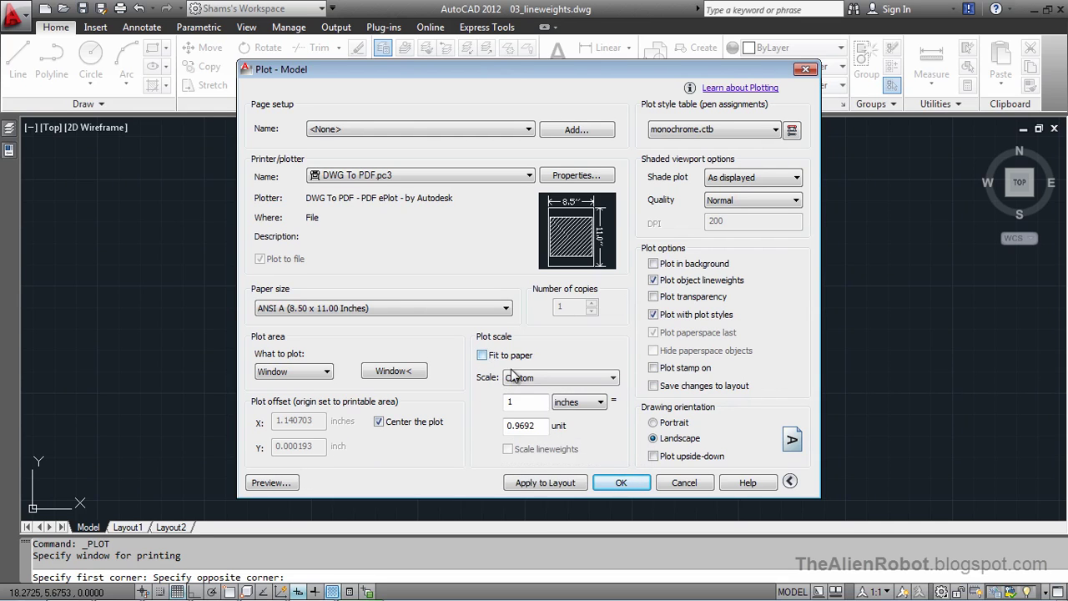
click(540, 377)
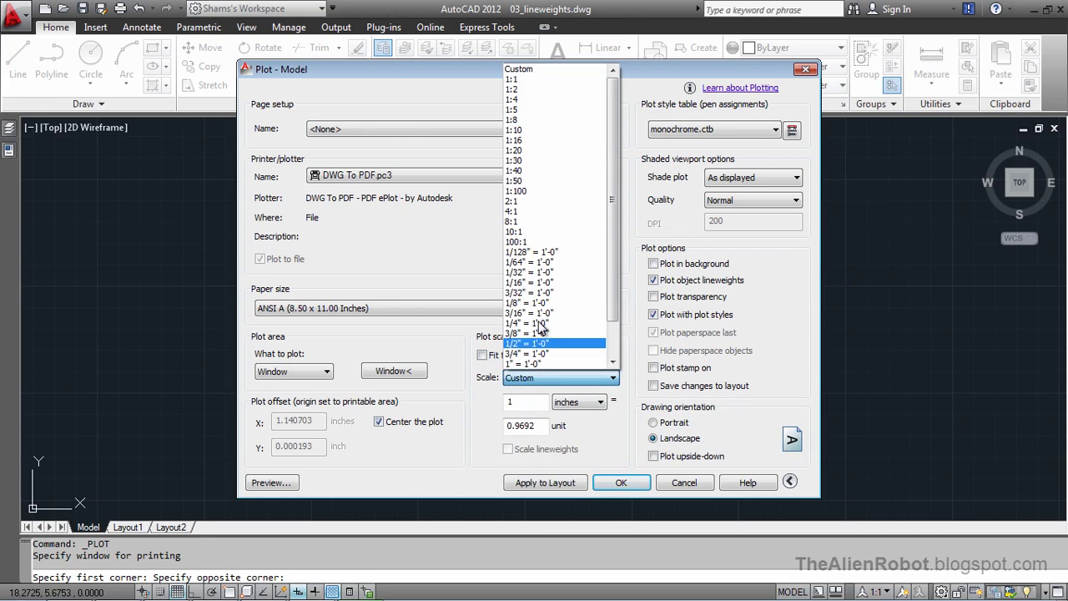
click(536, 79)
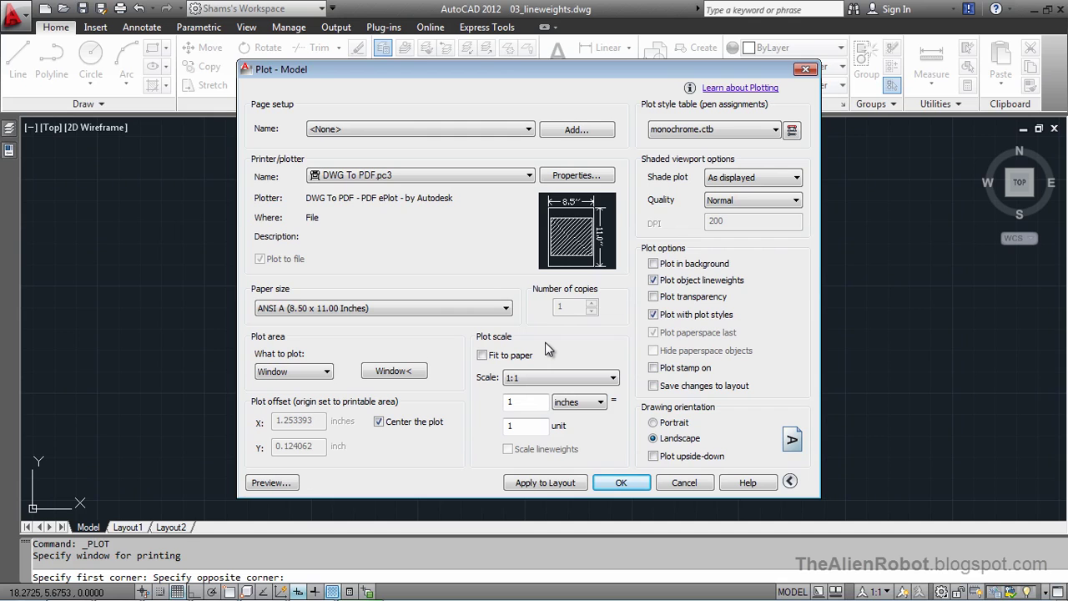
Step: Preview the PDF plot, zooming in to compare heavy outlines with thin dimension lines
click(280, 483)
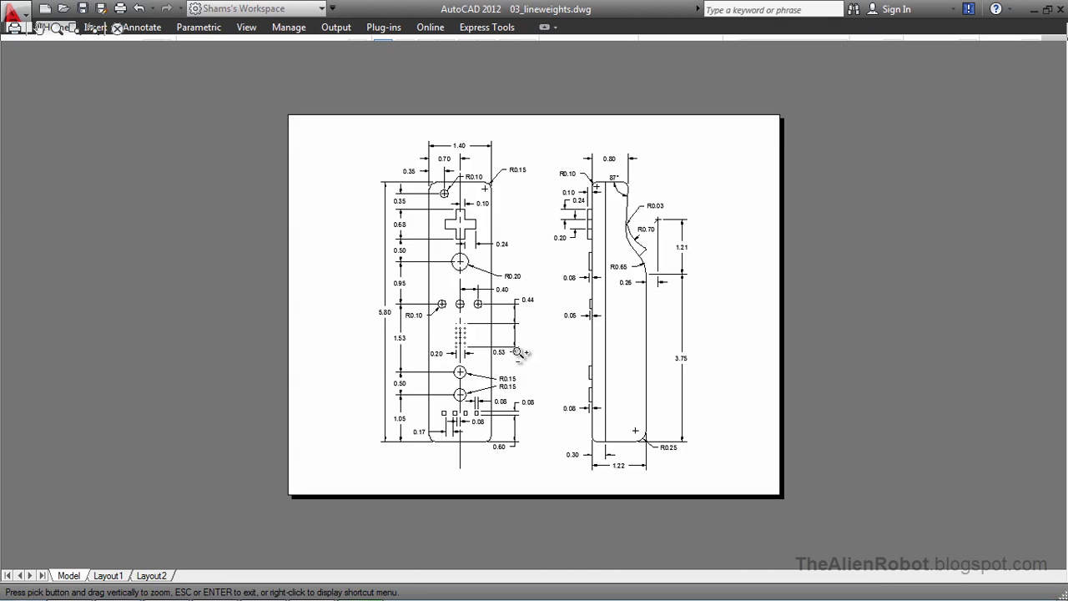
scroll(538, 292, up, 3)
mouse_move(508, 246)
middle_down()
mouse_move(571, 370)
mouse_move(558, 341)
middle_up()
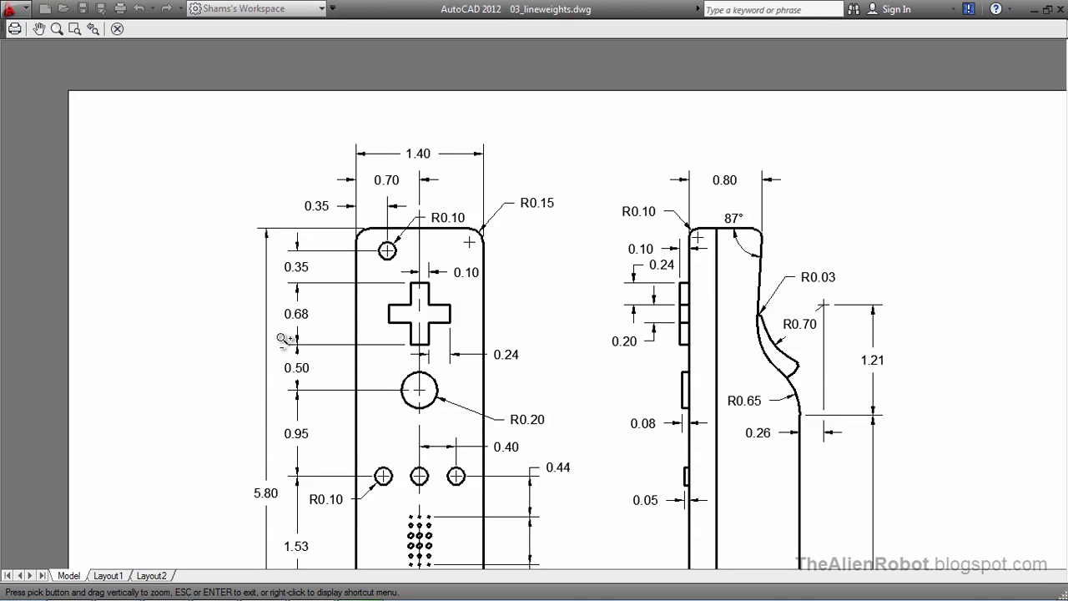
scroll(525, 278, up, 3)
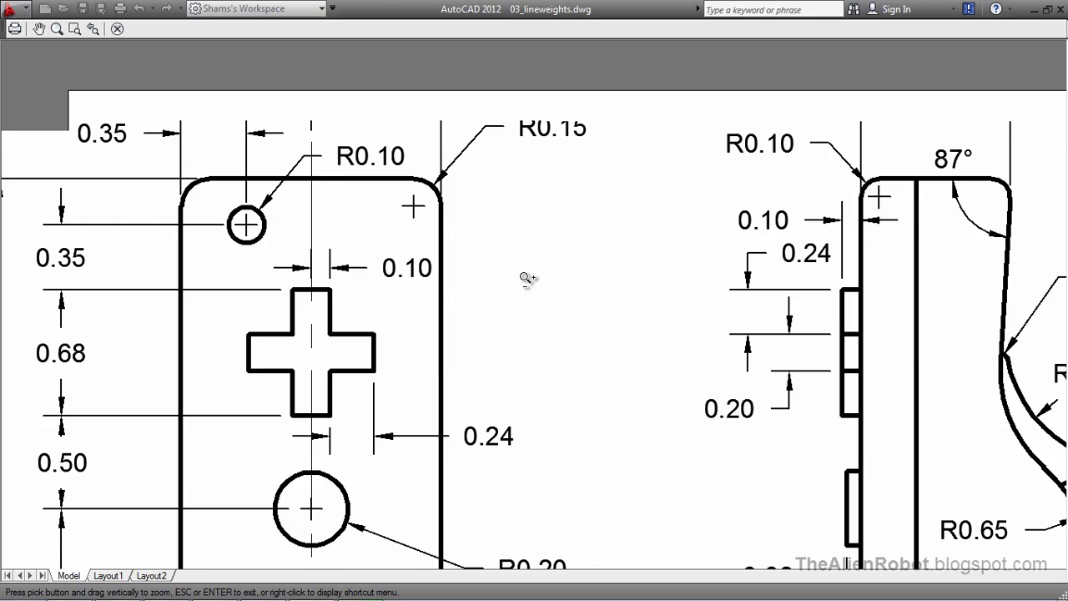
middle_drag(529, 278, 677, 292)
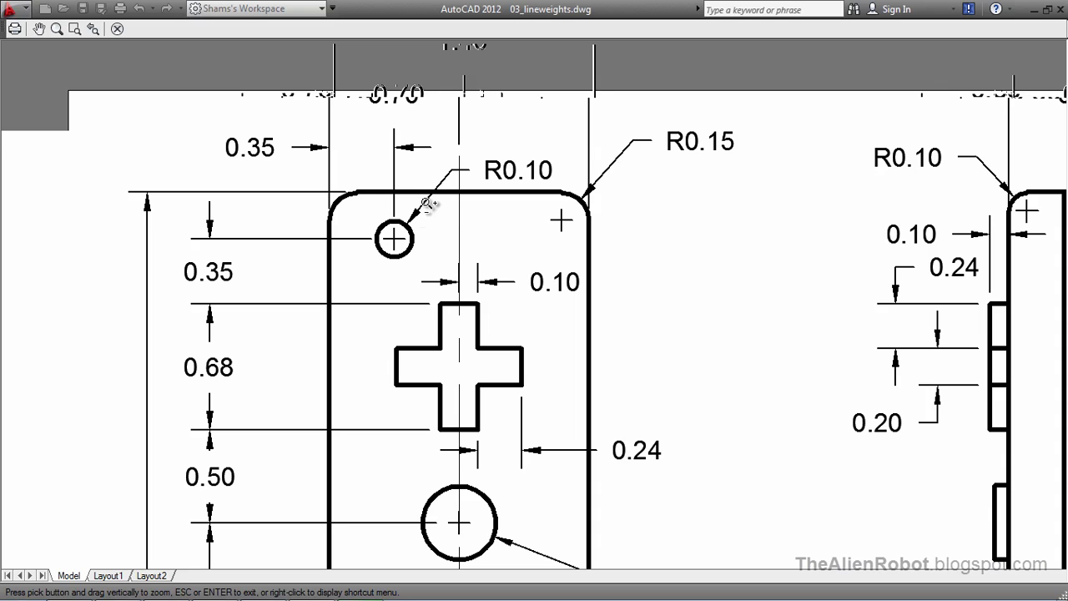
click(467, 247)
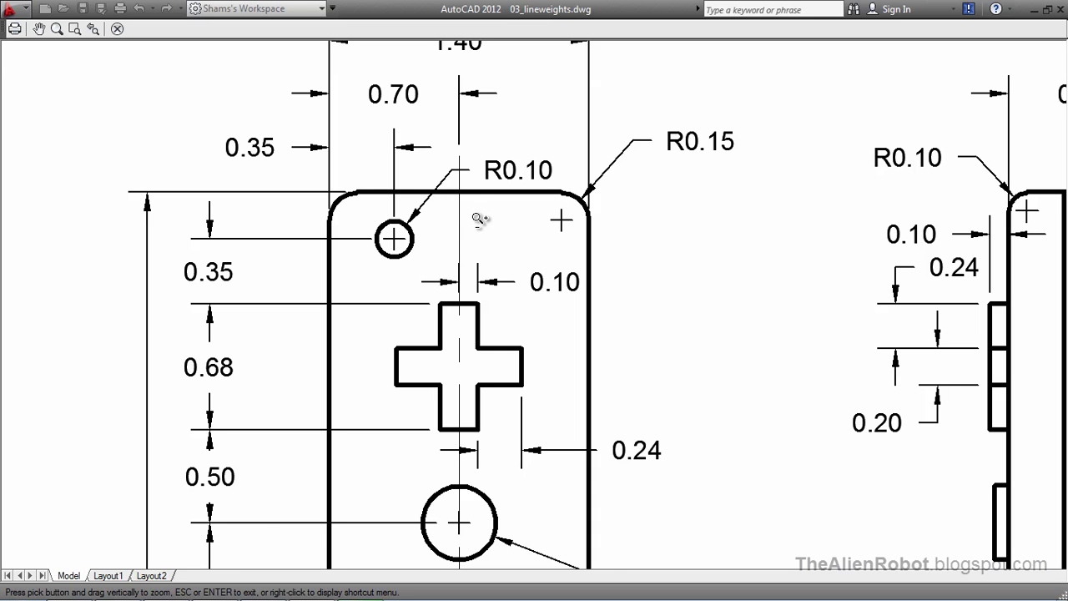
mouse_move(478, 213)
mouse_down()
mouse_move(591, 269)
mouse_move(620, 327)
mouse_move(584, 272)
mouse_up()
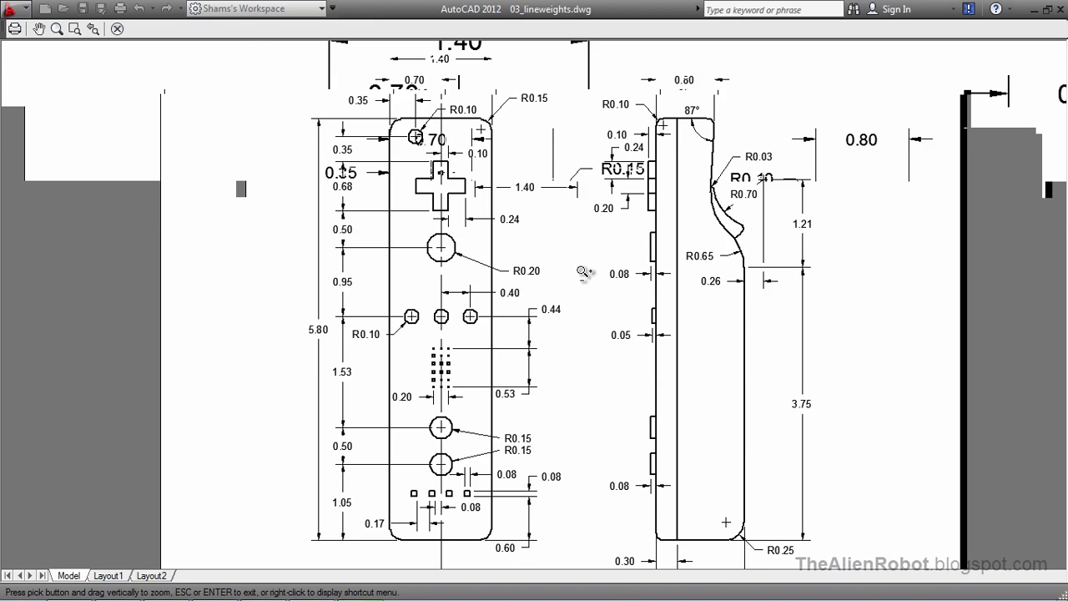